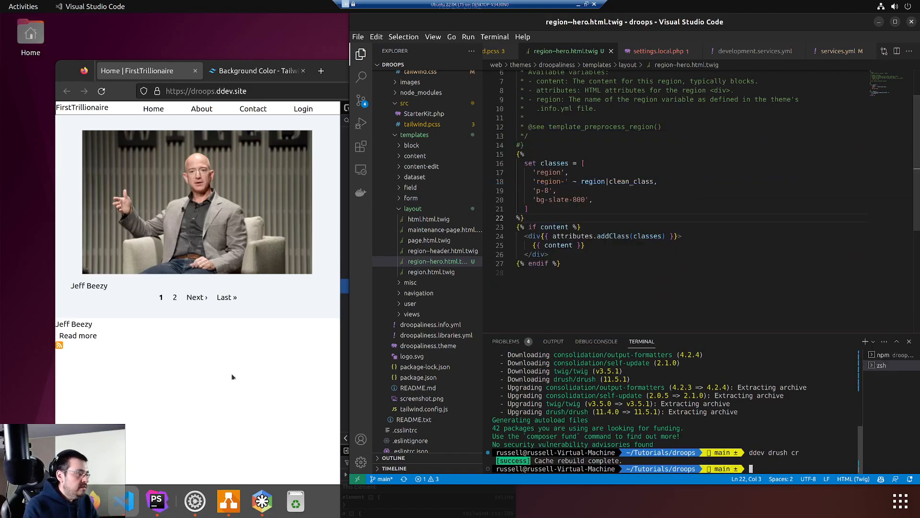
Change the hero background to bg-slate-200, save the template, and reload the site to preview it
click(226, 400)
key(ctrl+r)
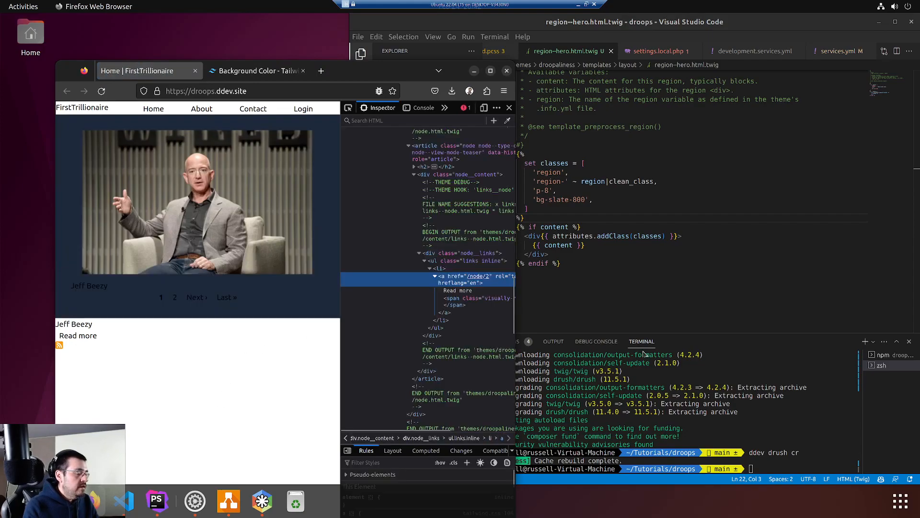
click(571, 202)
key(Delete)
text(2)
key(ctrl+s)
key(alt+Tab)
key(ctrl+r)
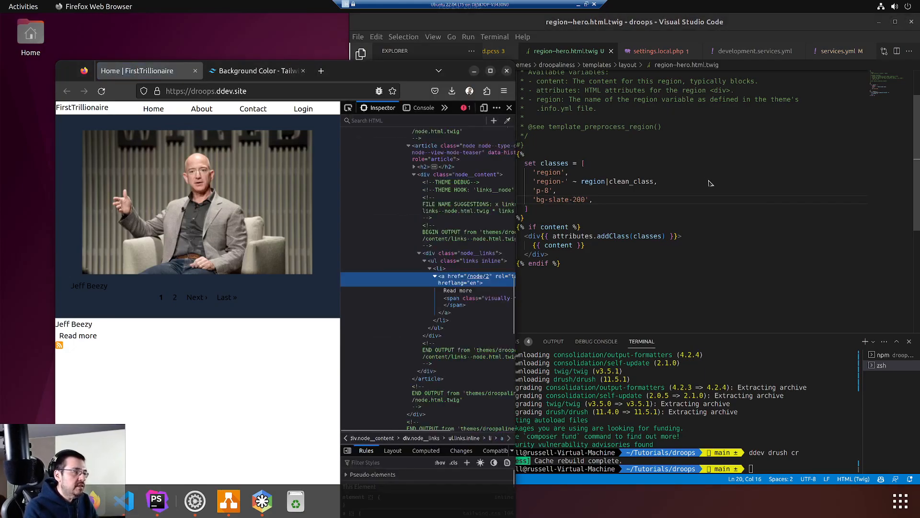
Revert the hero background to bg-slate-800 and reload the site
key(alt+Tab)
key(ctrl+z)
key(ctrl+z)
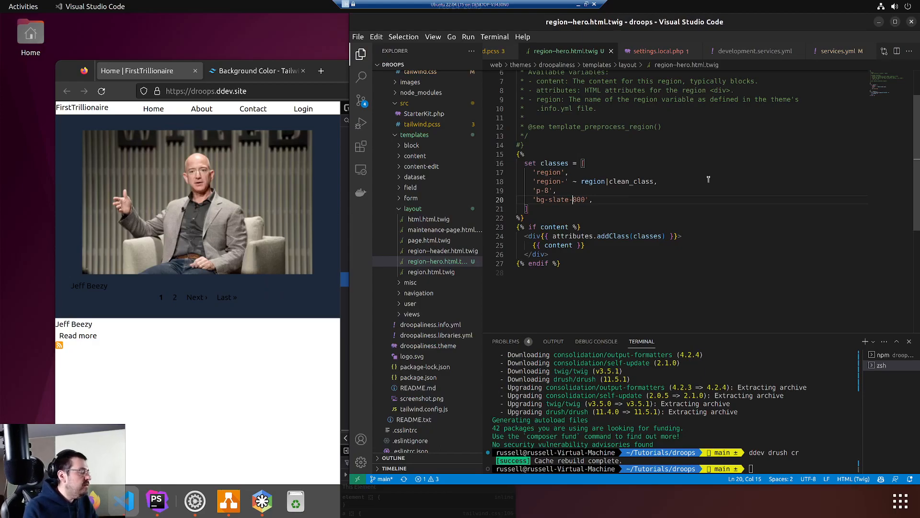
click(263, 351)
key(ctrl+r)
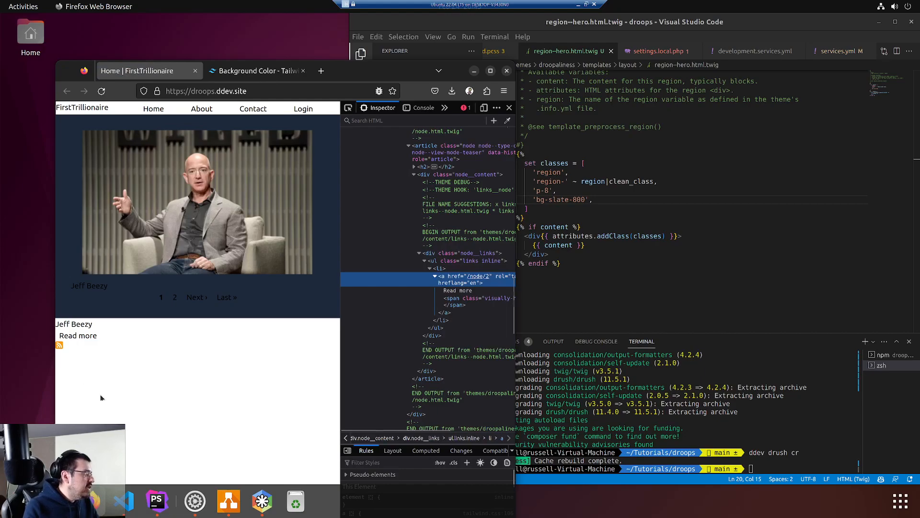
Inspect the candidate teaser's <article> element in DevTools, then follow the title link to node/2
right_click(82, 322)
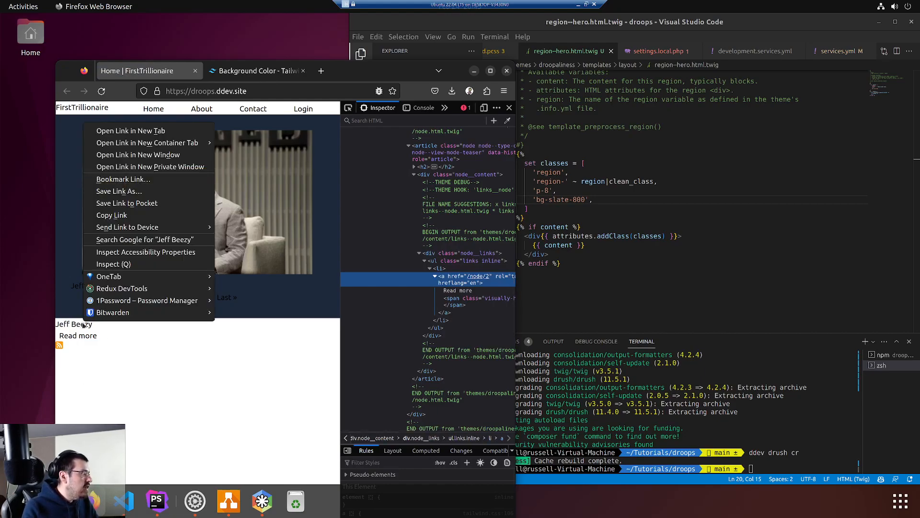
click(122, 267)
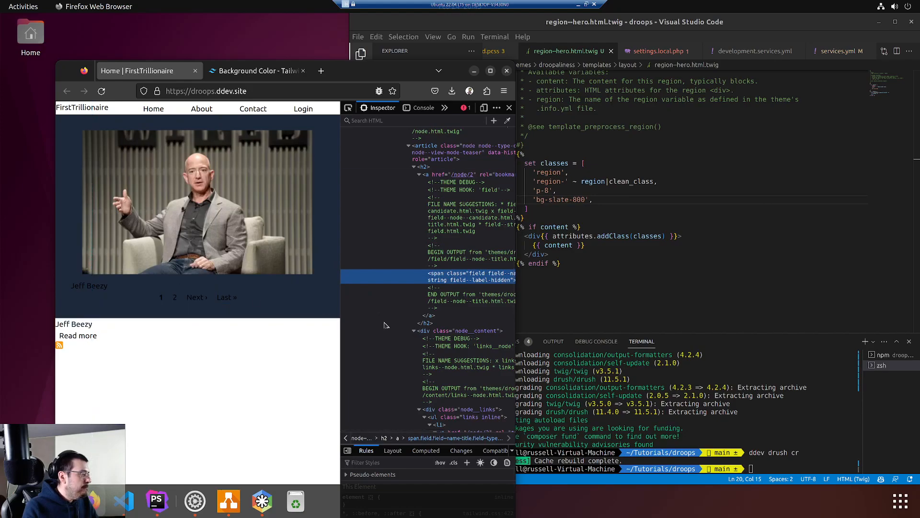
click(438, 146)
scroll(432, 192, up, 3)
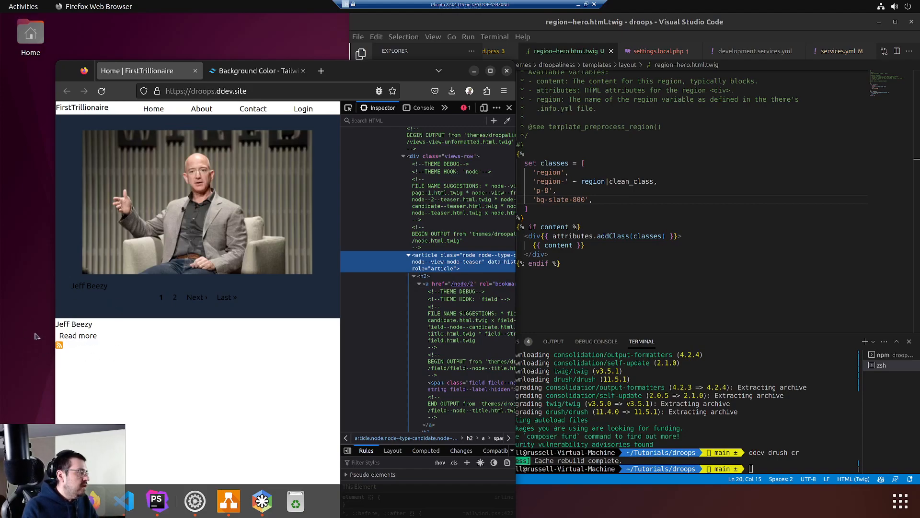
click(82, 327)
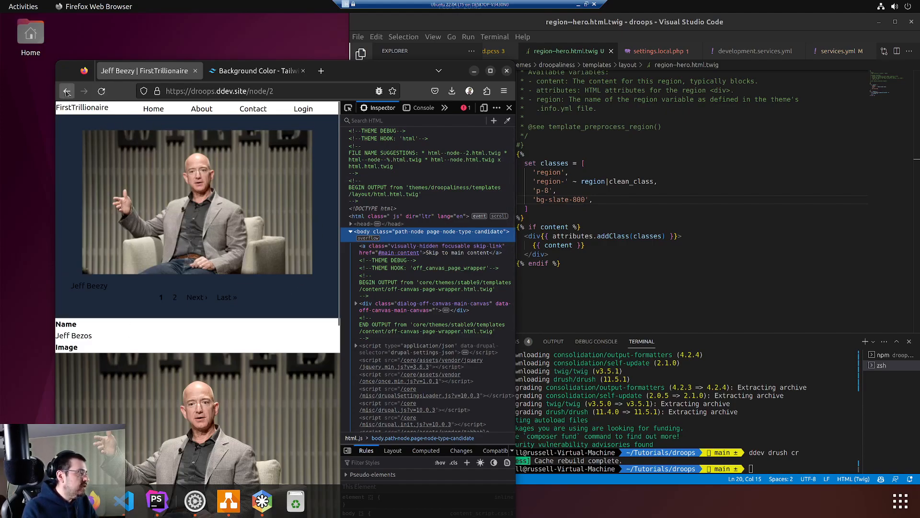
click(317, 92)
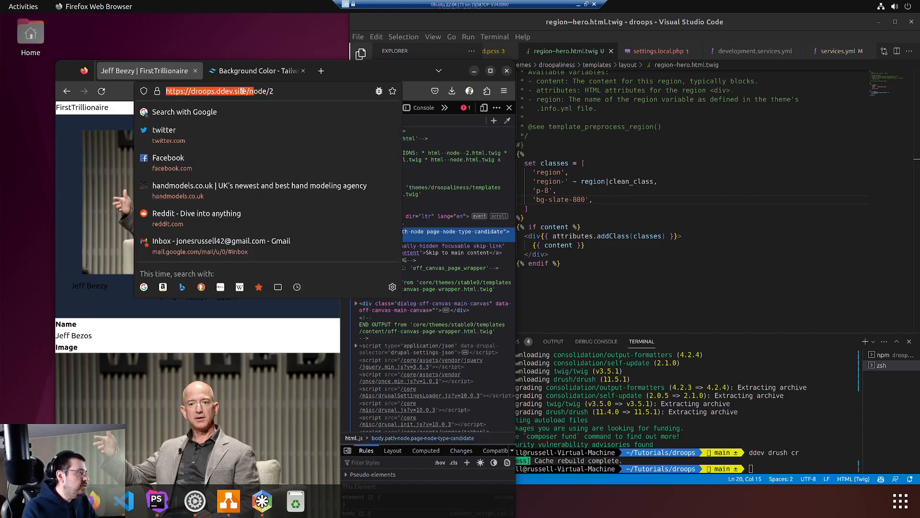
click(281, 92)
key(BackSpace)
text(1)
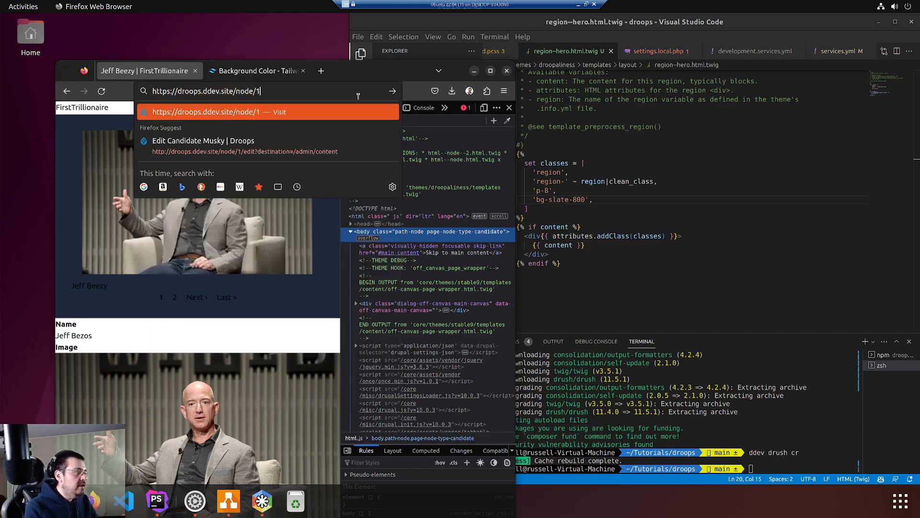
key(Return)
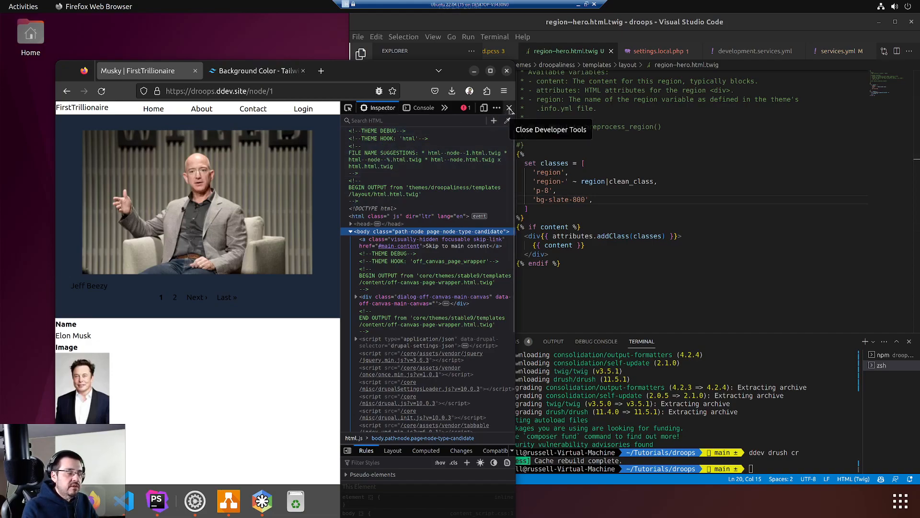
click(884, 52)
click(719, 136)
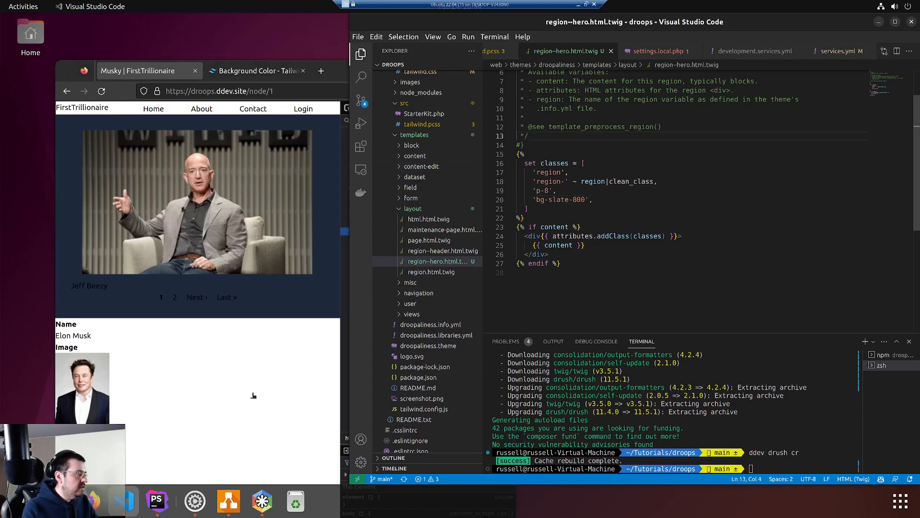
click(241, 407)
click(606, 143)
click(607, 199)
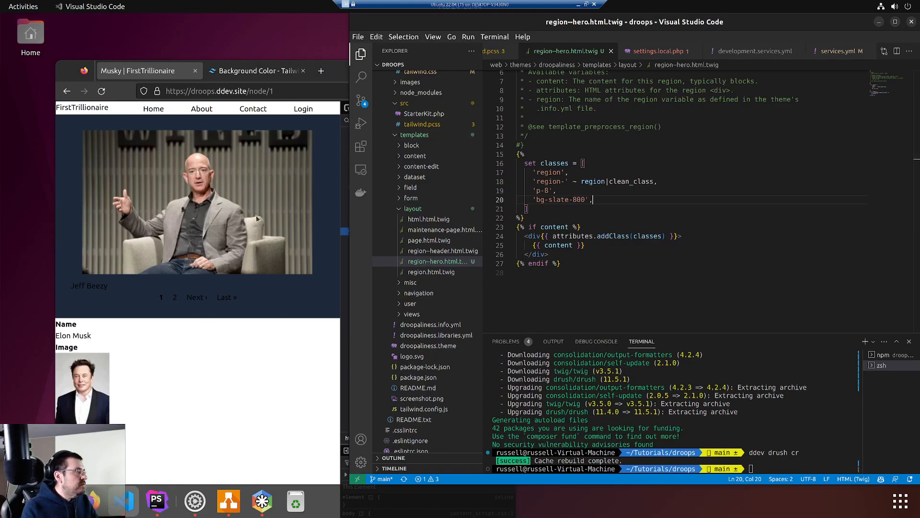
click(303, 327)
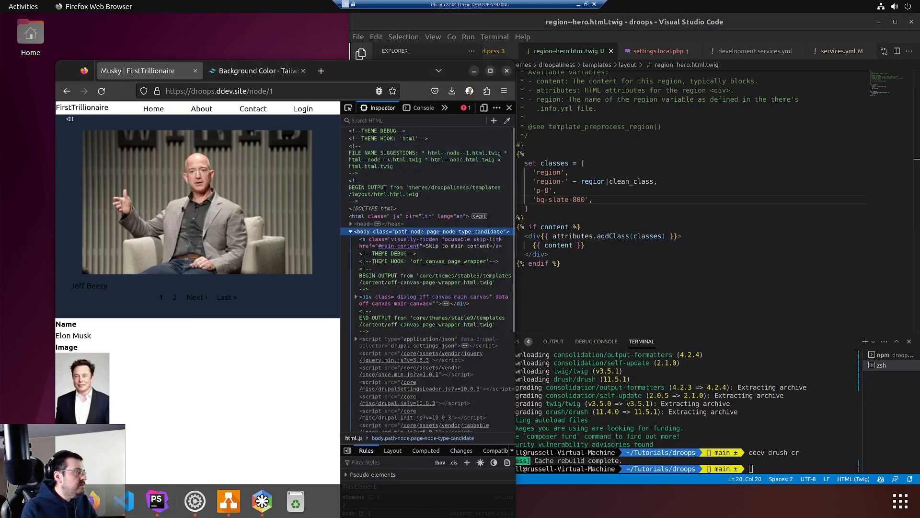
click(155, 111)
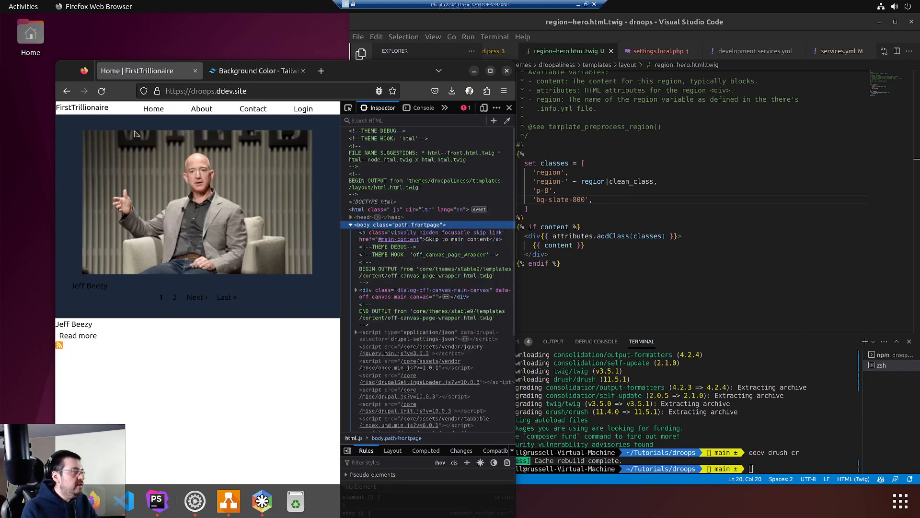
click(79, 329)
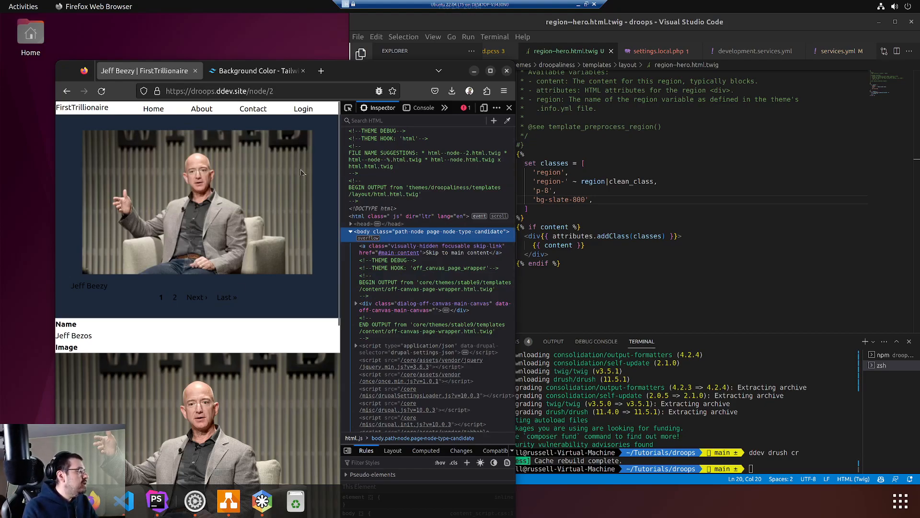
Close DevTools and go to the /user login page instead of node/2
click(509, 107)
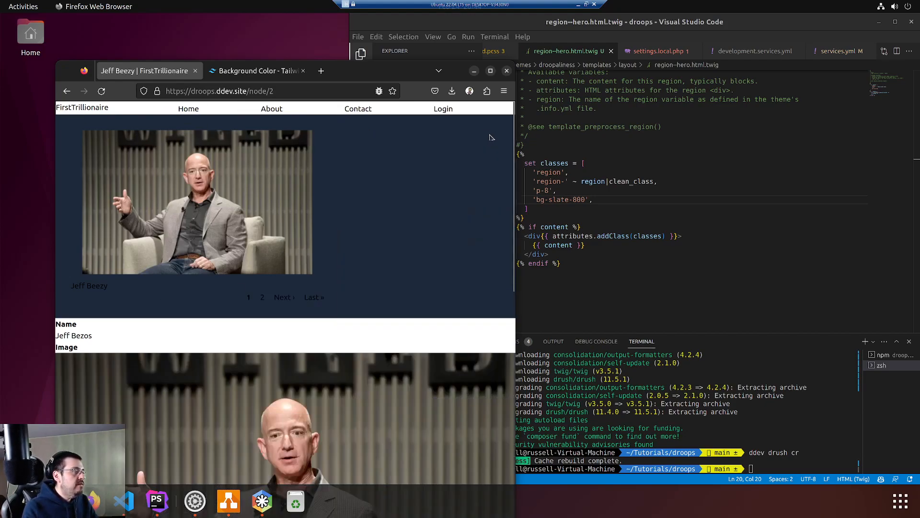
click(267, 91)
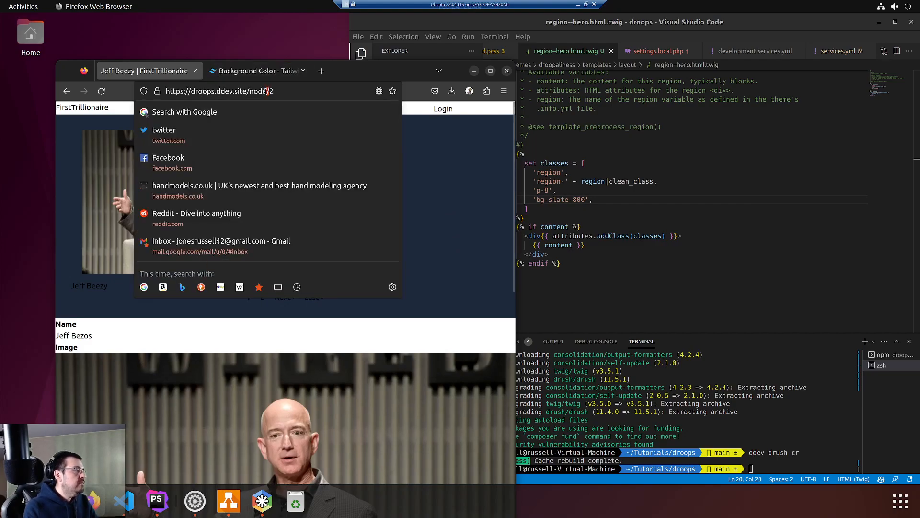
double_click(267, 91)
key(BackSpace)
text(user)
key(Return)
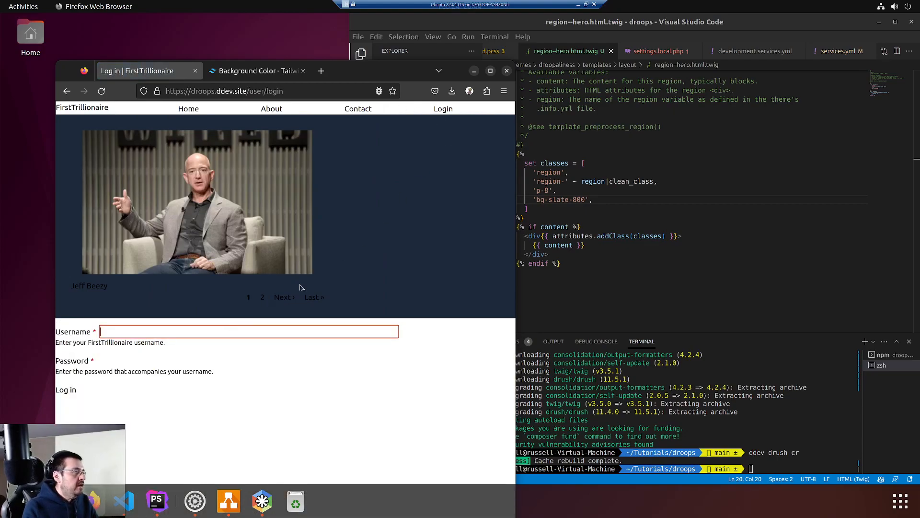
Try signing in with the admin username and account password, which the site rejects
text(admin)
key(Tab)
text(admin)
key(Return)
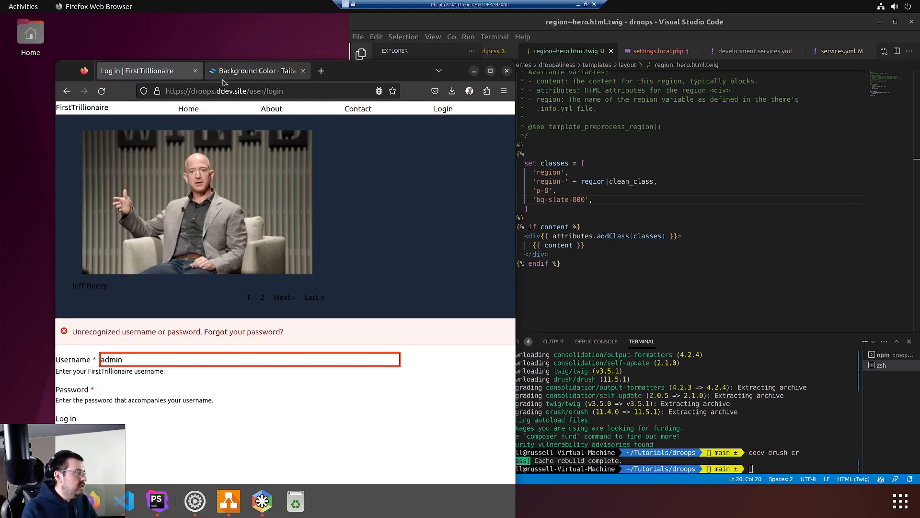
key(Tab)
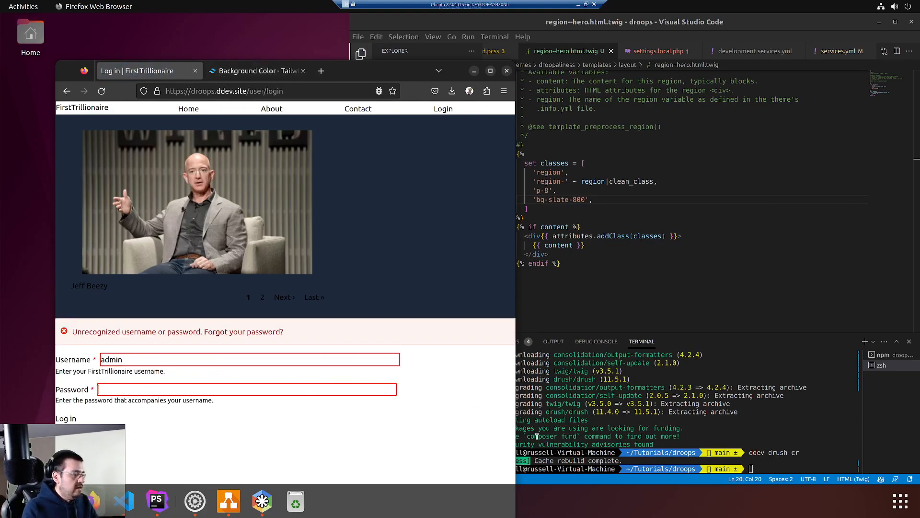
click(804, 400)
Run ddev drush uli in the terminal to generate a one-time admin login link
text(ddev dru)
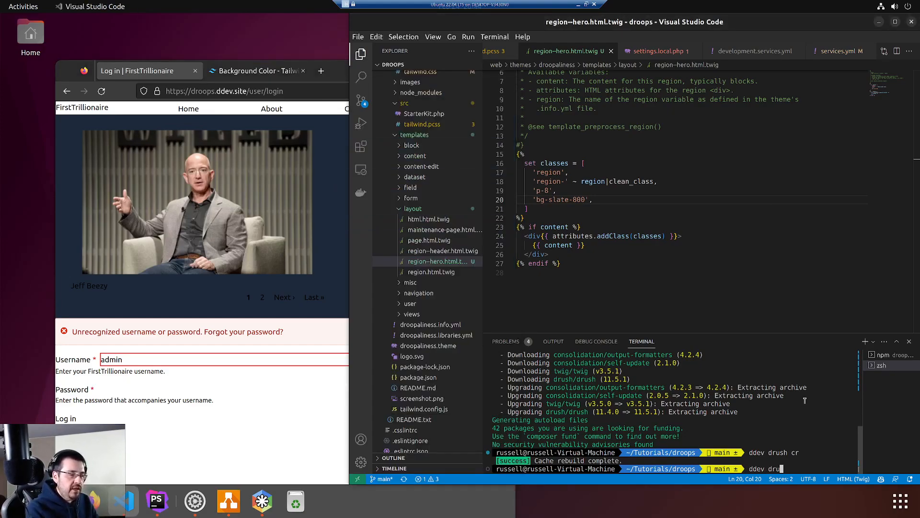
text(sh uli)
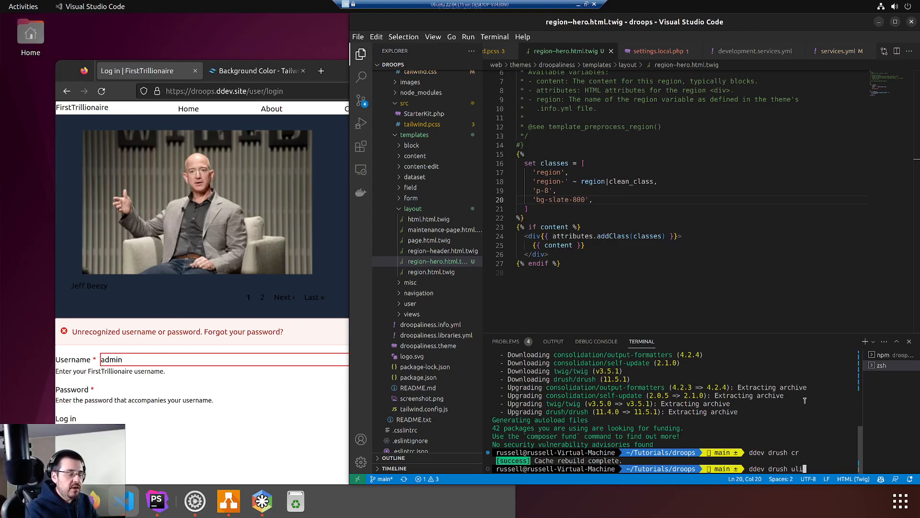
key(Home)
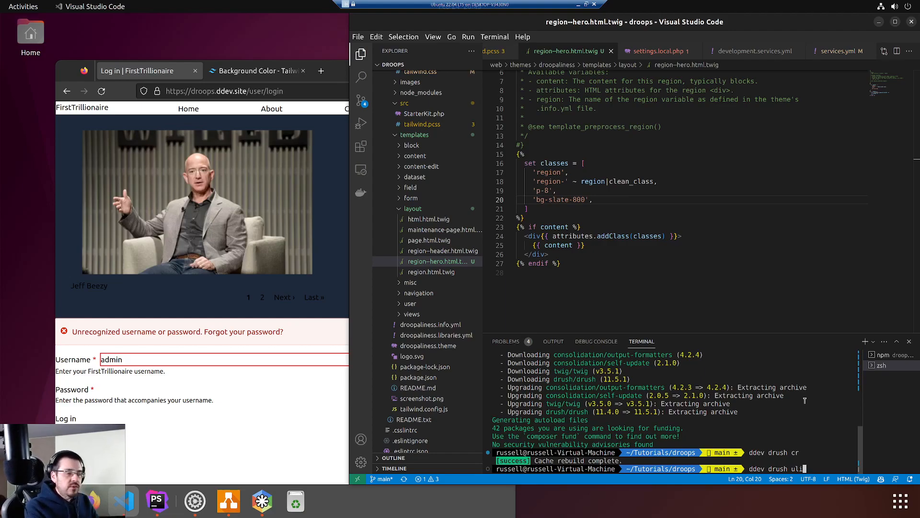
key(Return)
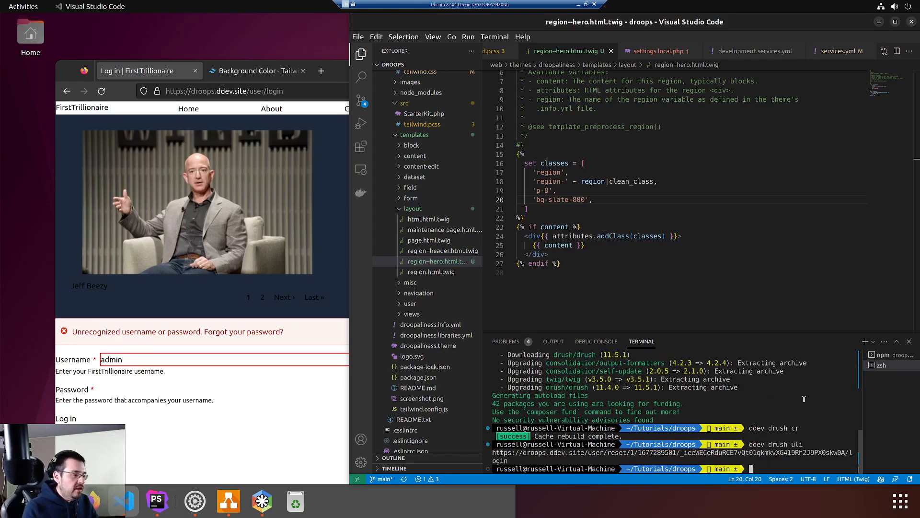
Select and copy the printed one-time login link, dismissing the open-website prompt
drag(584, 453, 506, 460)
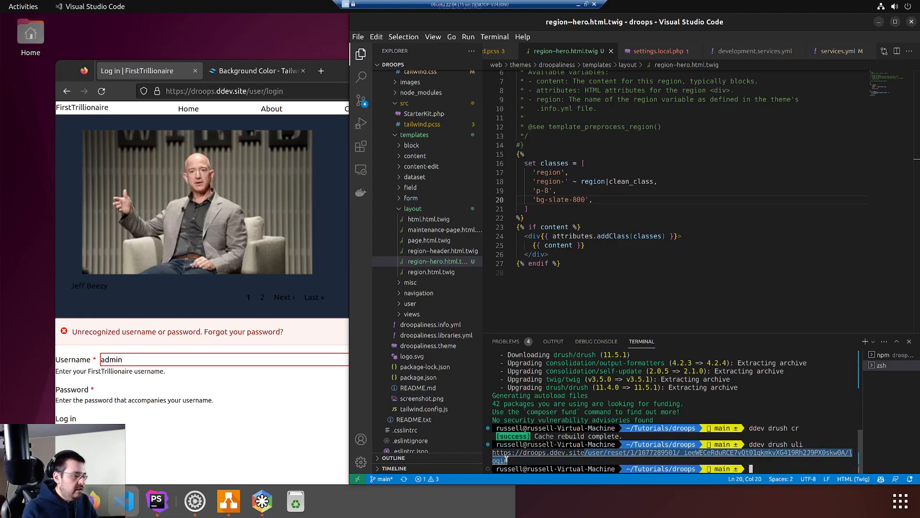
ctrl+click(545, 453)
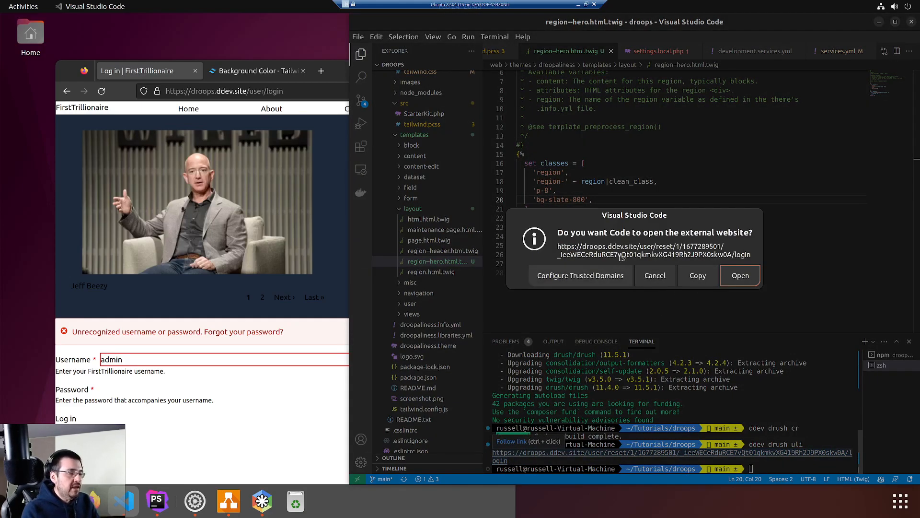
key(Escape)
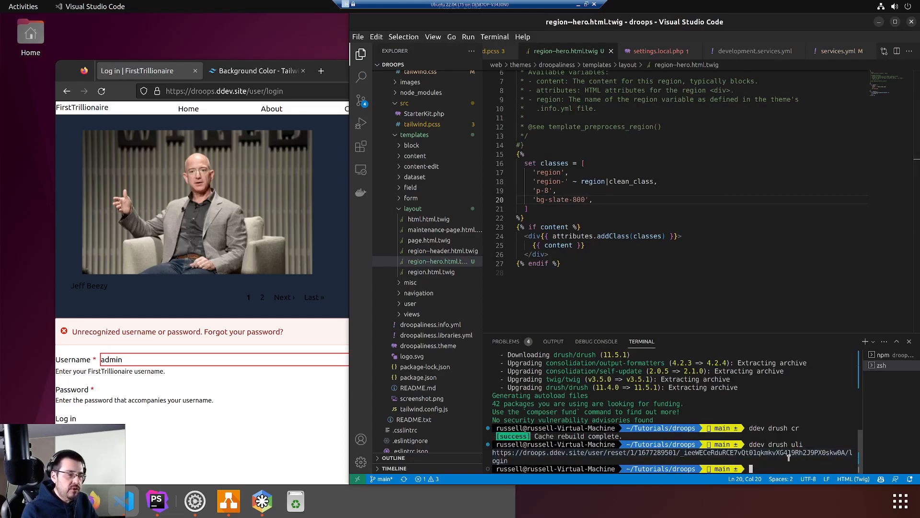
drag(623, 461, 493, 453)
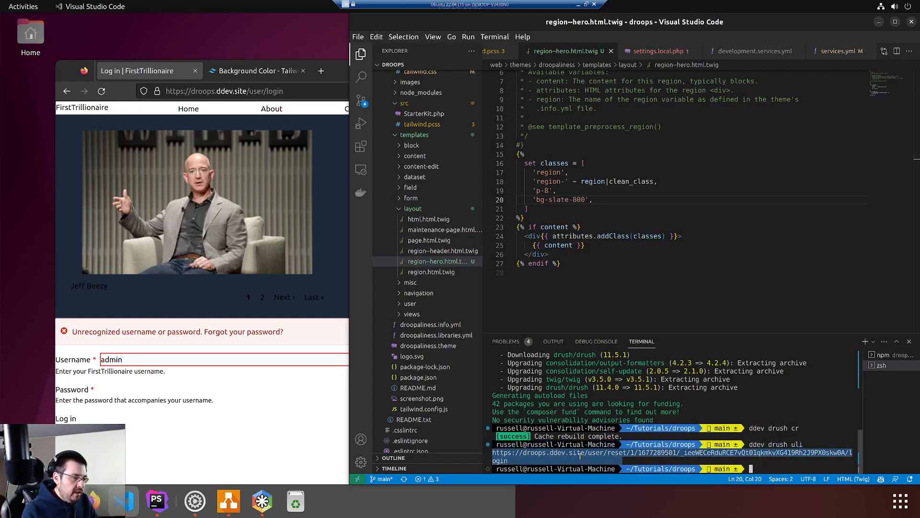
Load the pasted one-time login link in a new Firefox tab and maximize the window
click(234, 86)
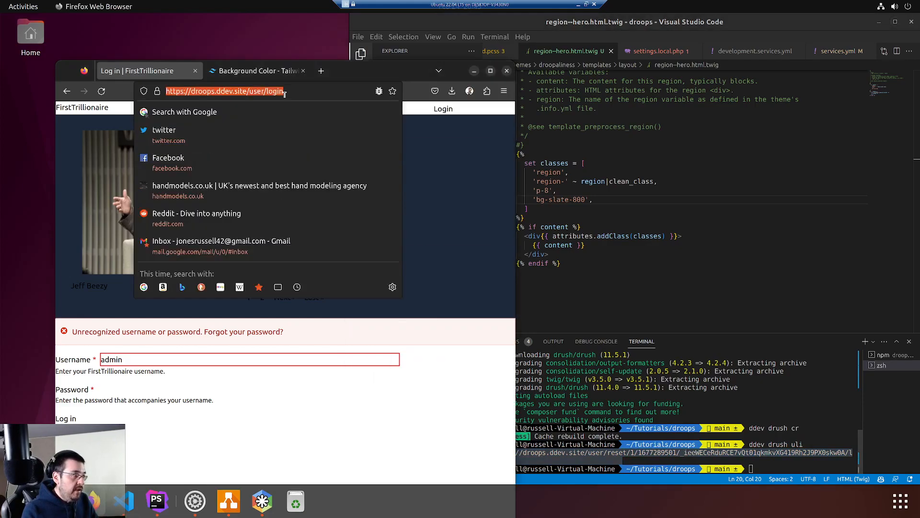
key(ctrl+t)
click(286, 91)
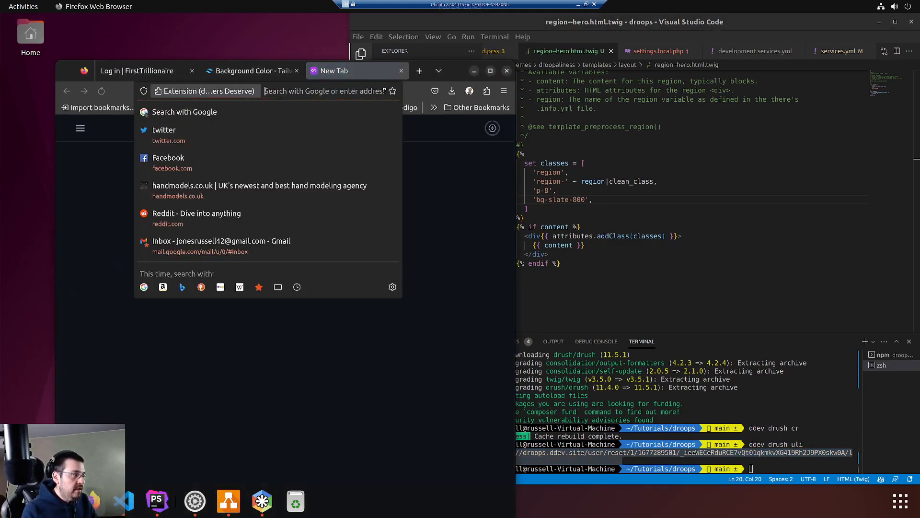
key(ctrl+v)
key(Return)
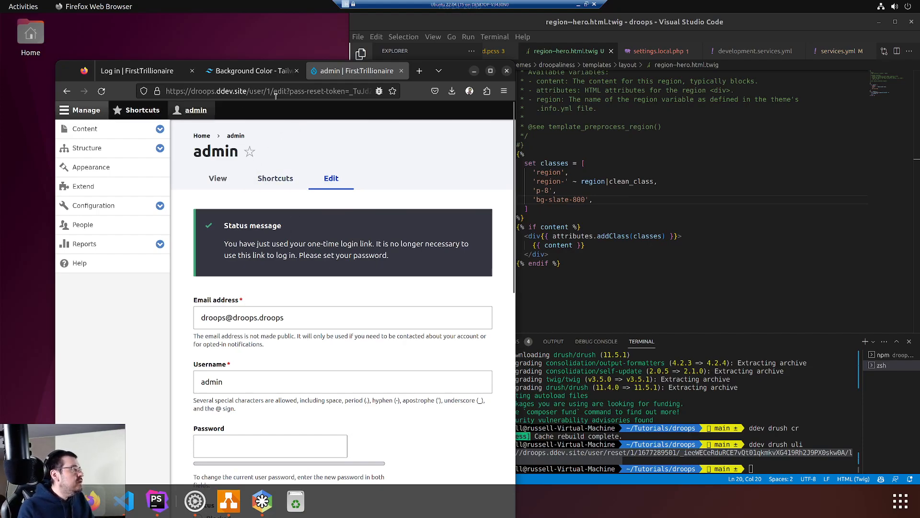
click(491, 72)
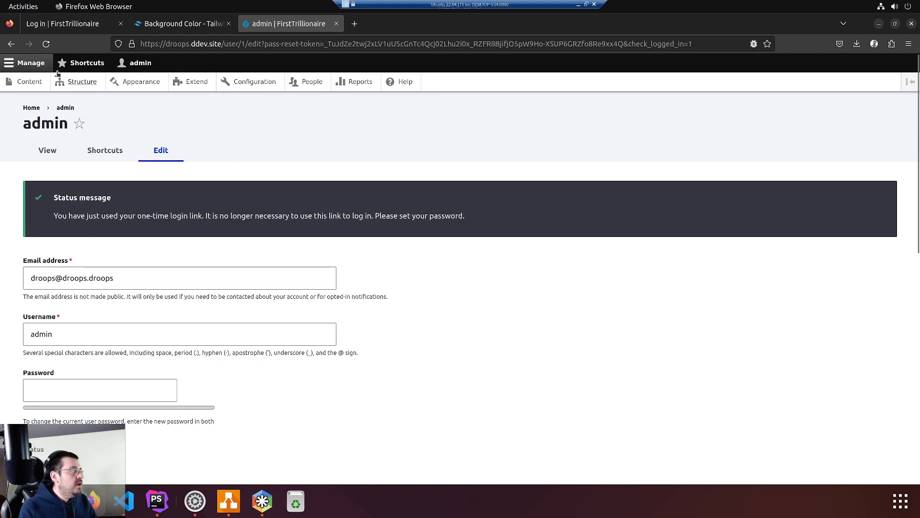
Open Structure > Views to find the Candidates view, then go back to Structure
click(42, 63)
click(42, 64)
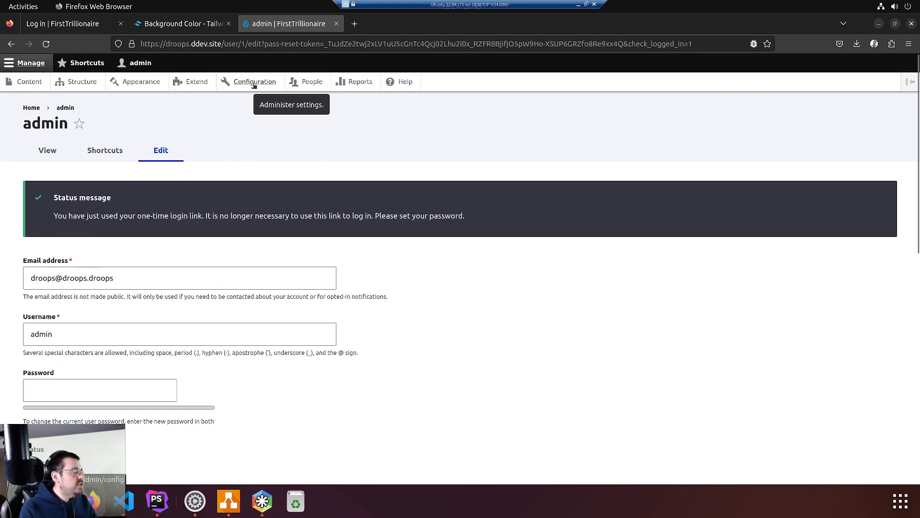
click(82, 81)
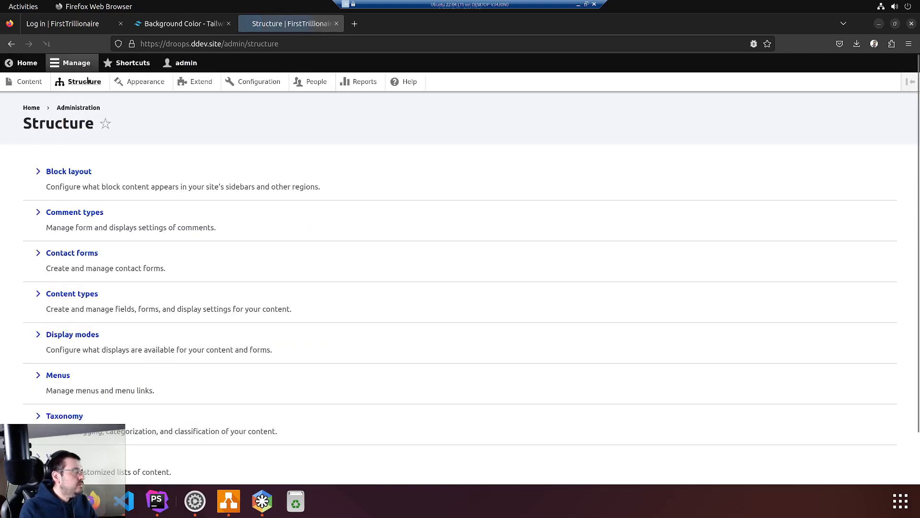
scroll(50, 359, down, 2)
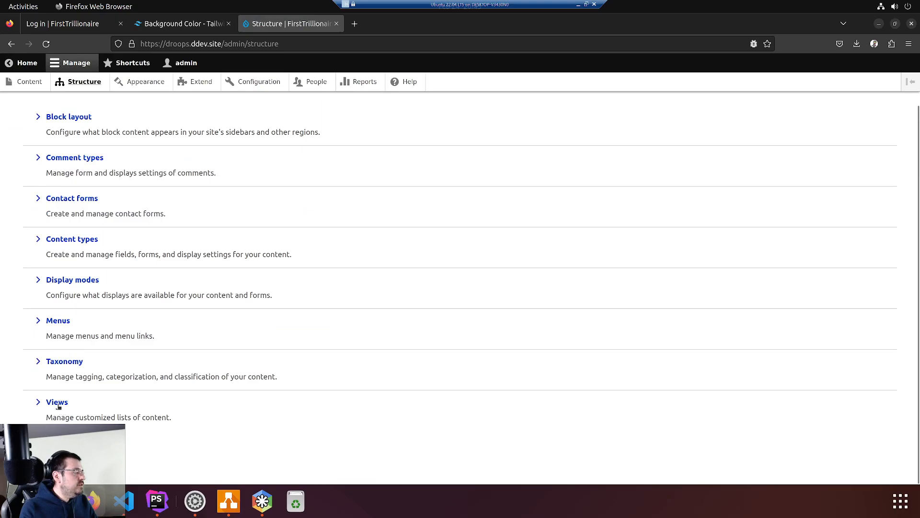
click(59, 405)
right_click(57, 405)
key(Escape)
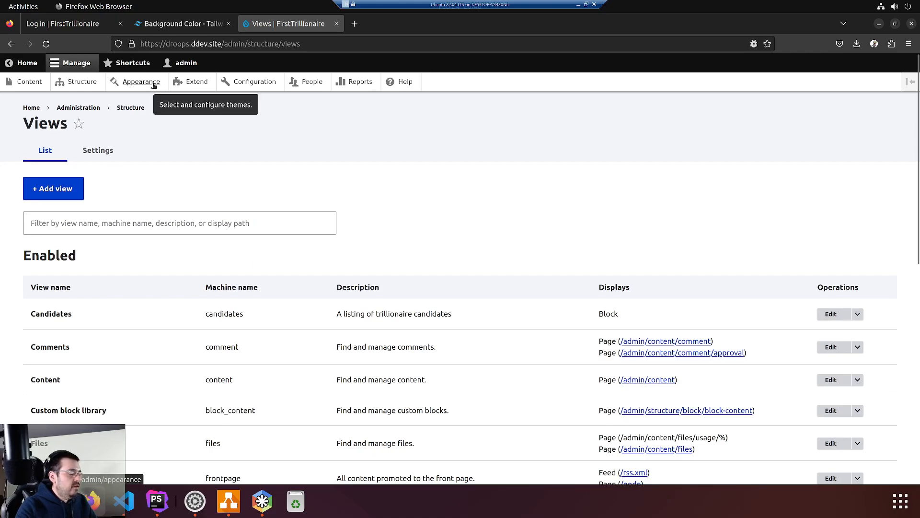
click(85, 83)
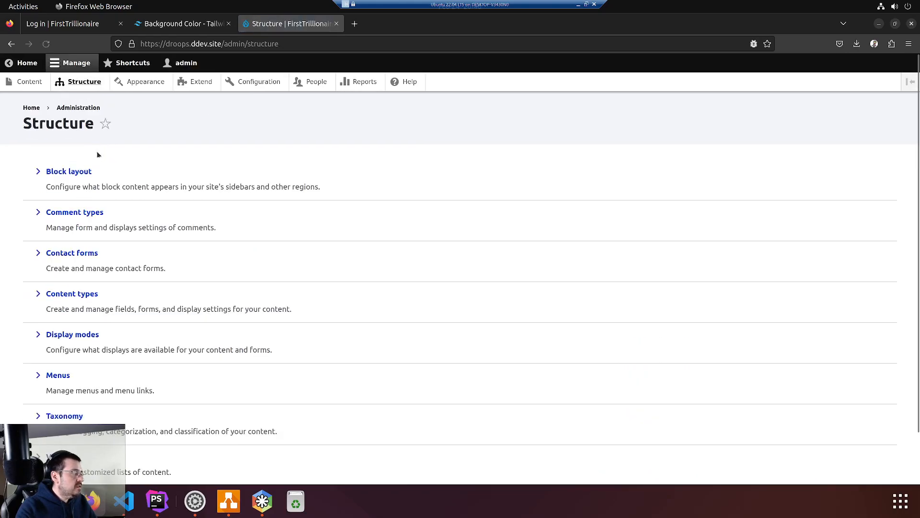
Open Block layout and scroll through the regions, leaving Site branding in Header
click(66, 174)
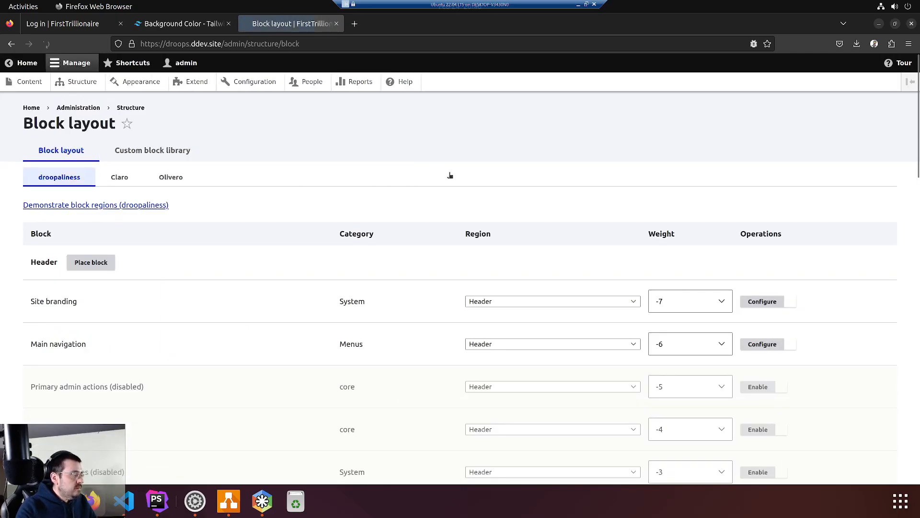
scroll(320, 219, down, 3)
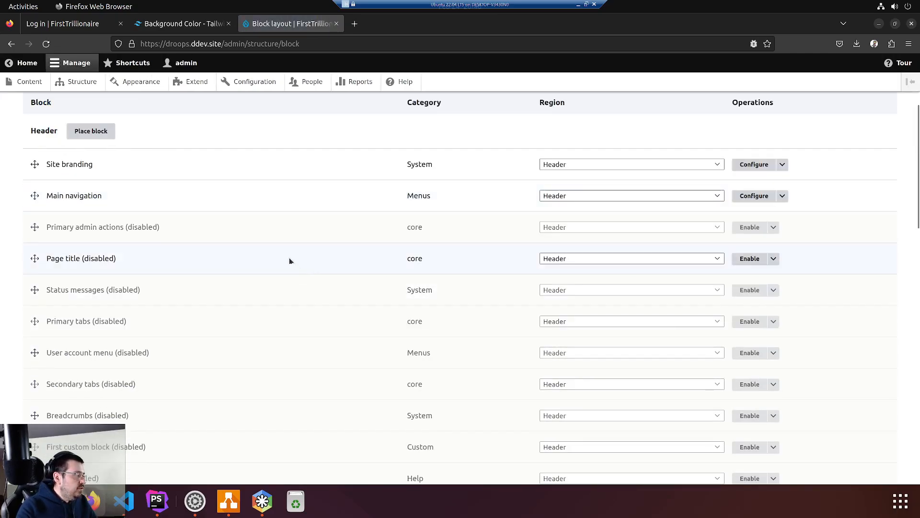
scroll(267, 230, down, 15)
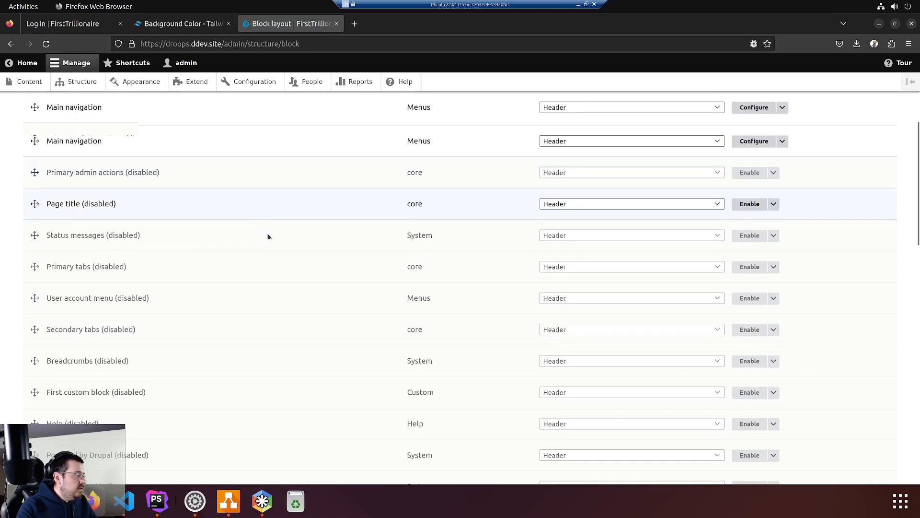
scroll(300, 207, up, 8)
scroll(296, 209, up, 3)
scroll(285, 211, up, 7)
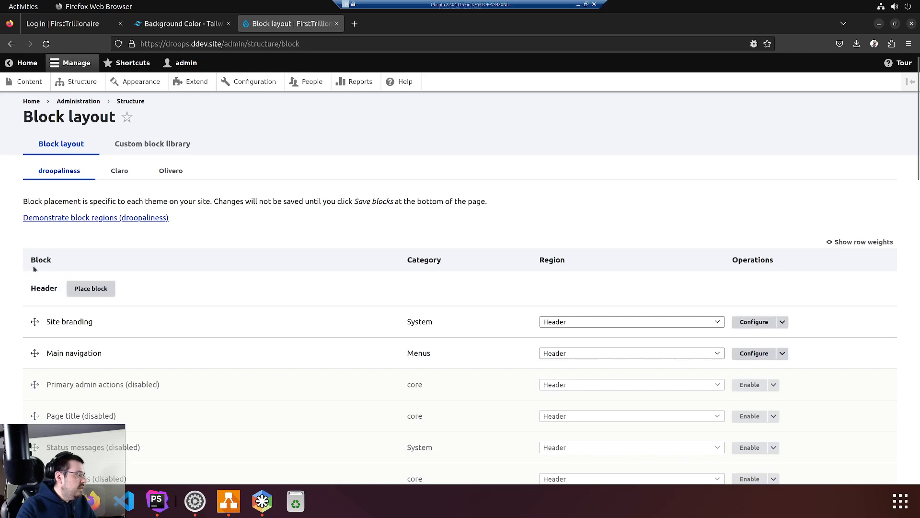
scroll(234, 245, down, 3)
click(603, 159)
click(603, 159)
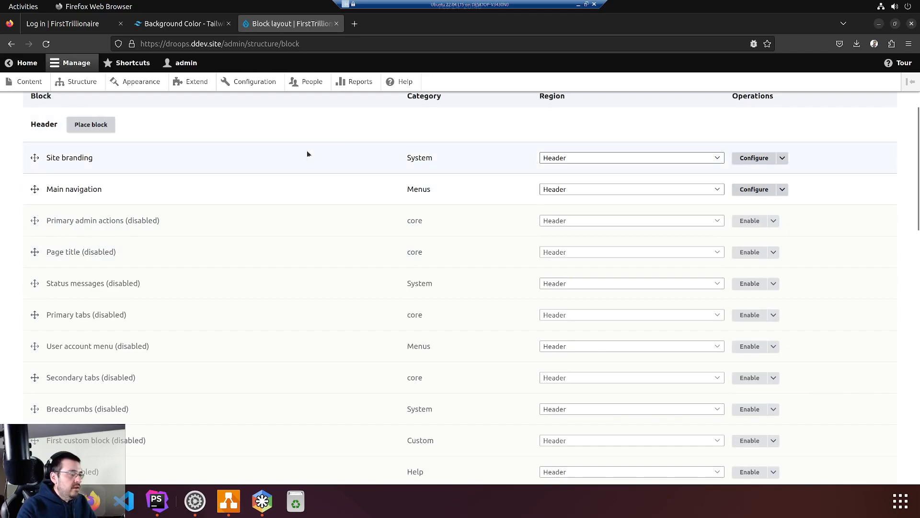
scroll(312, 178, down, 3)
scroll(312, 178, down, 10)
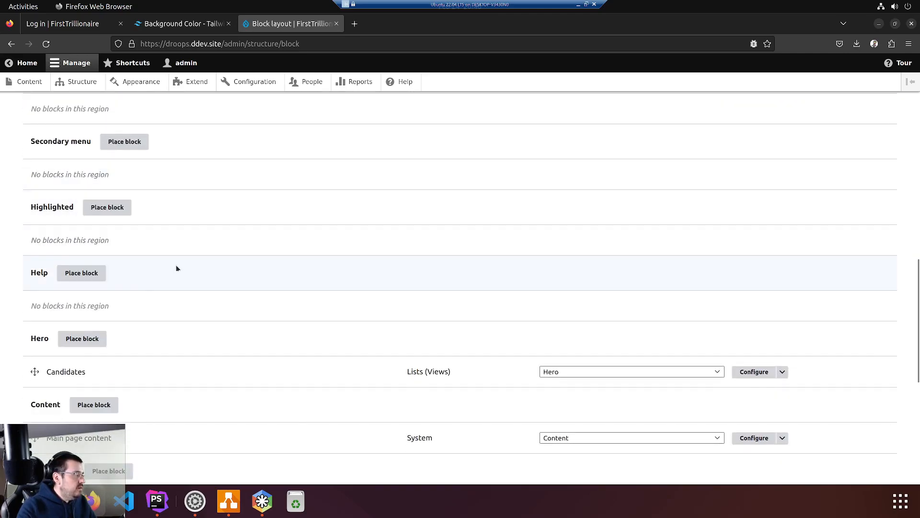
Confirm the Candidates block's region stays Hero and open its Configure block page
double_click(40, 338)
click(591, 376)
click(41, 338)
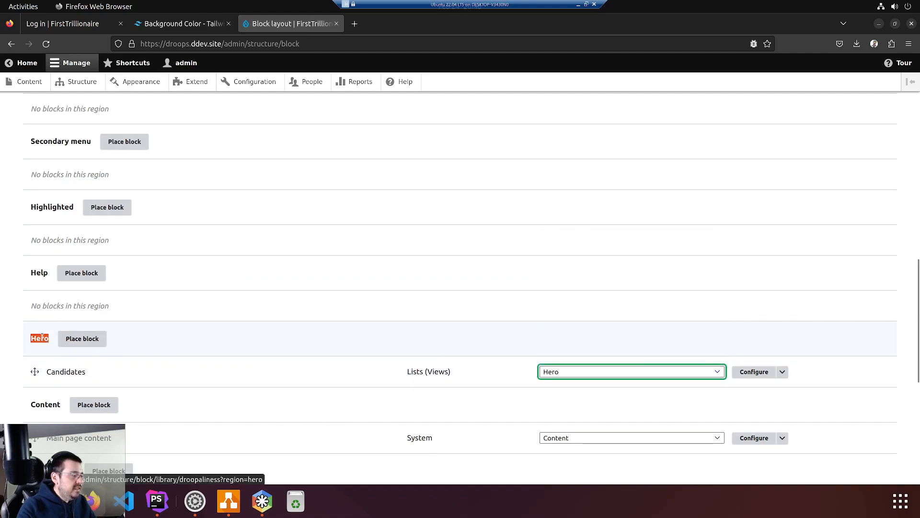
drag(30, 339, 43, 339)
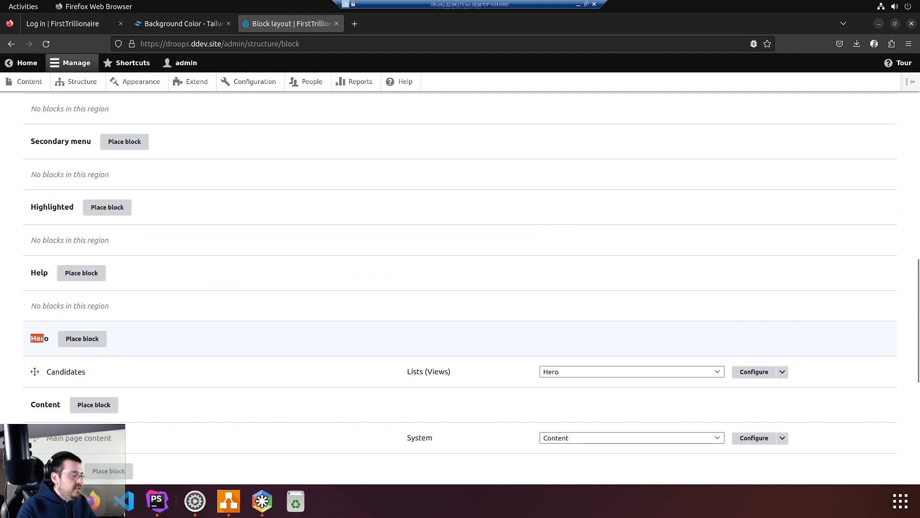
click(569, 374)
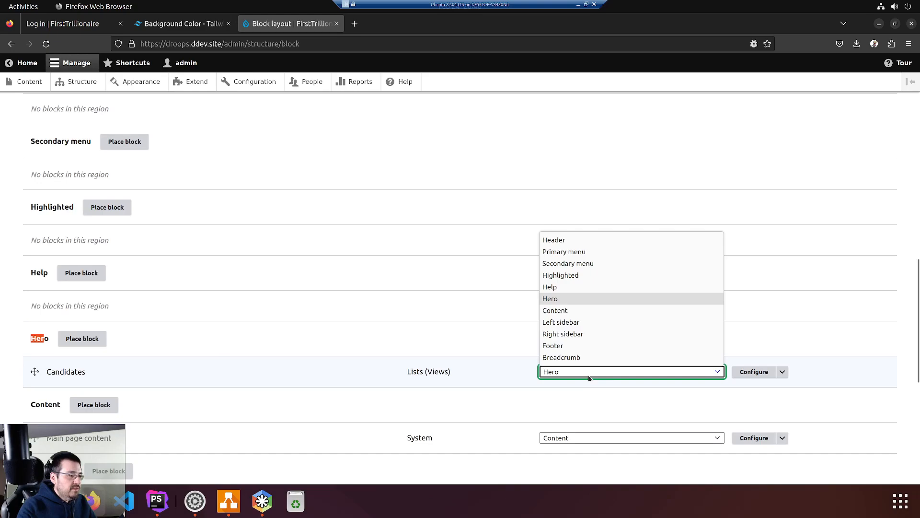
click(588, 374)
click(474, 376)
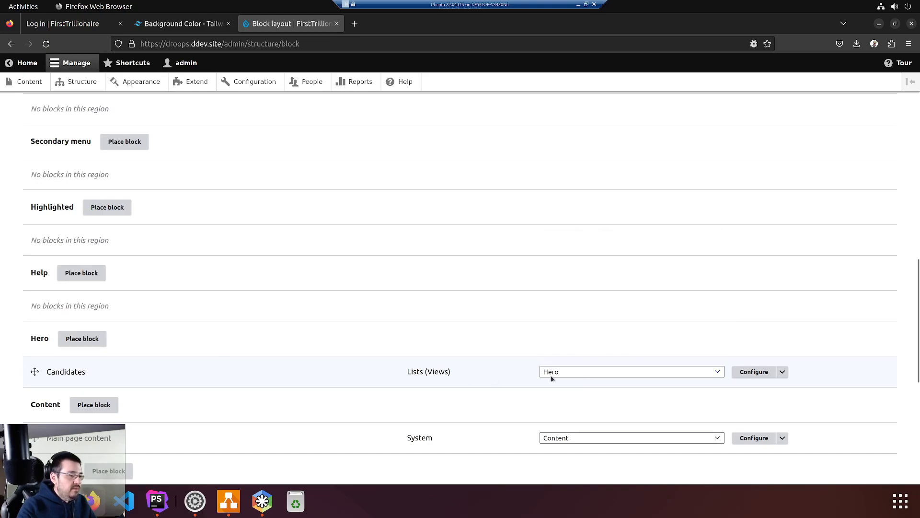
click(754, 372)
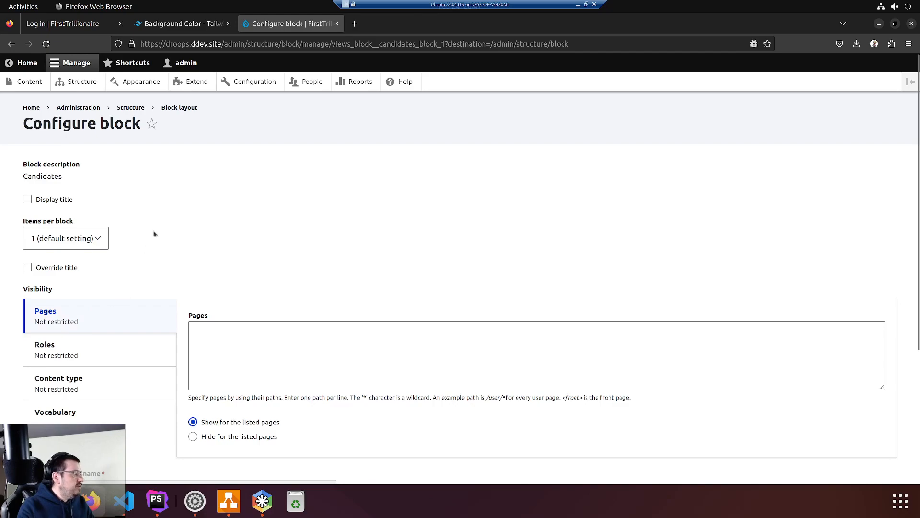
Open the Pages visibility settings and read through the path help text
click(75, 319)
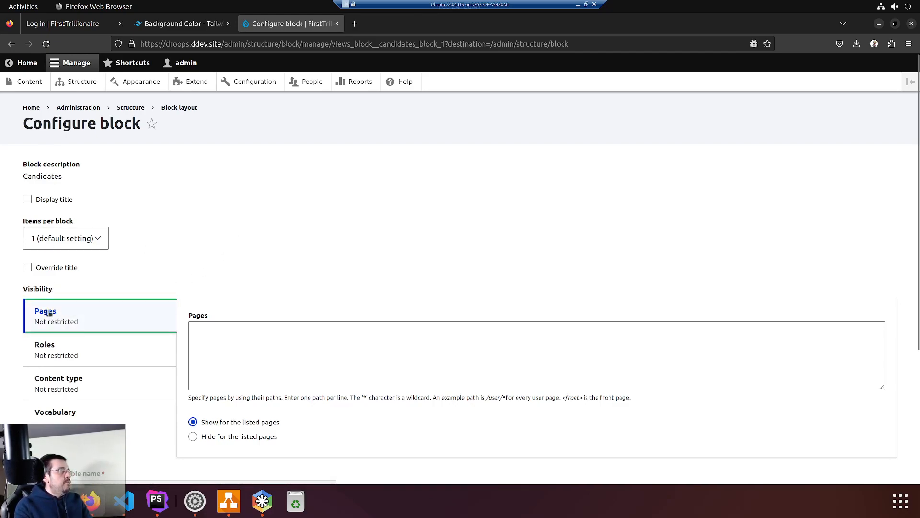
click(338, 325)
click(263, 380)
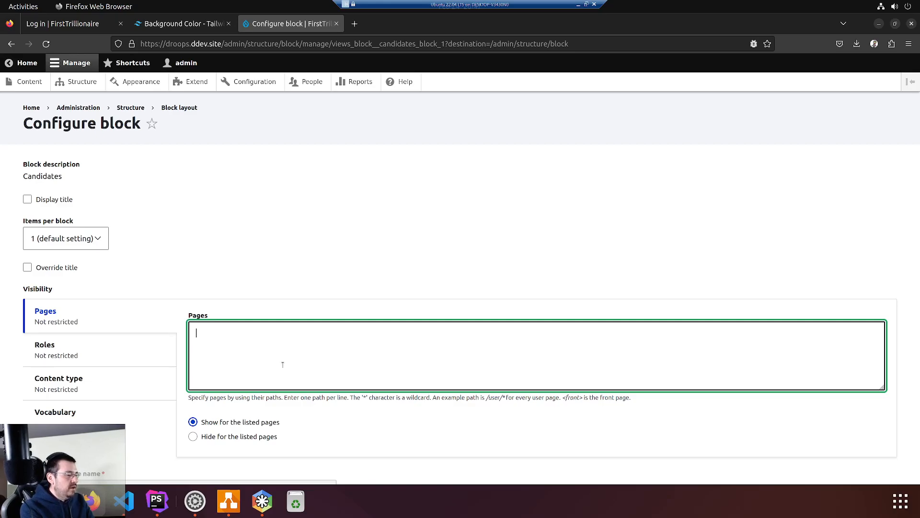
drag(643, 396, 204, 397)
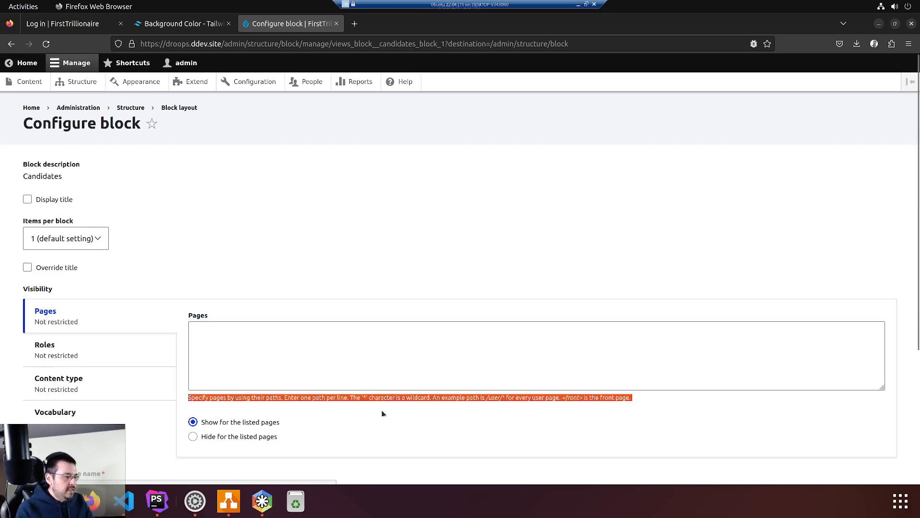
click(394, 414)
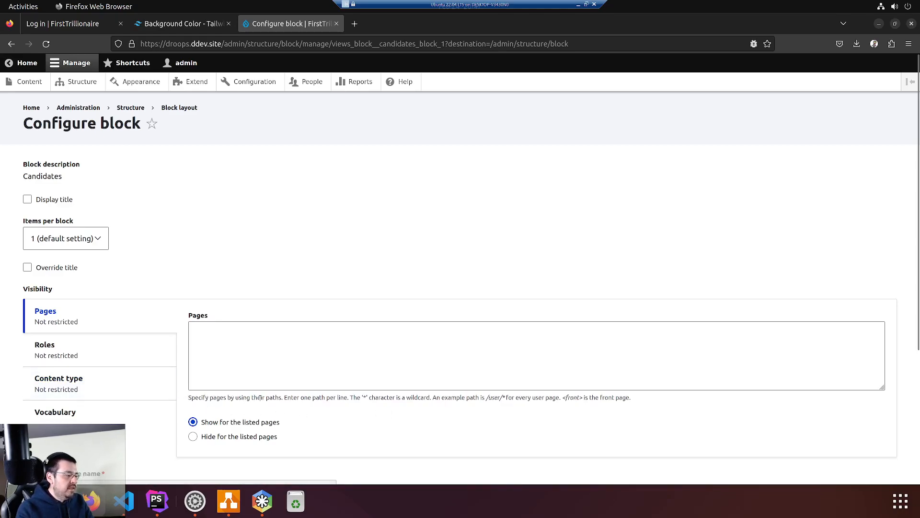
drag(266, 399, 301, 403)
click(307, 400)
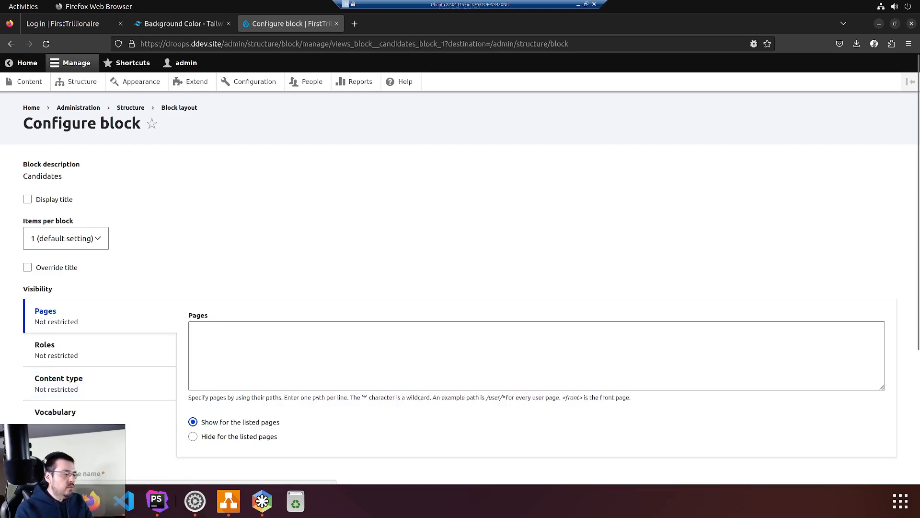
drag(360, 397, 368, 397)
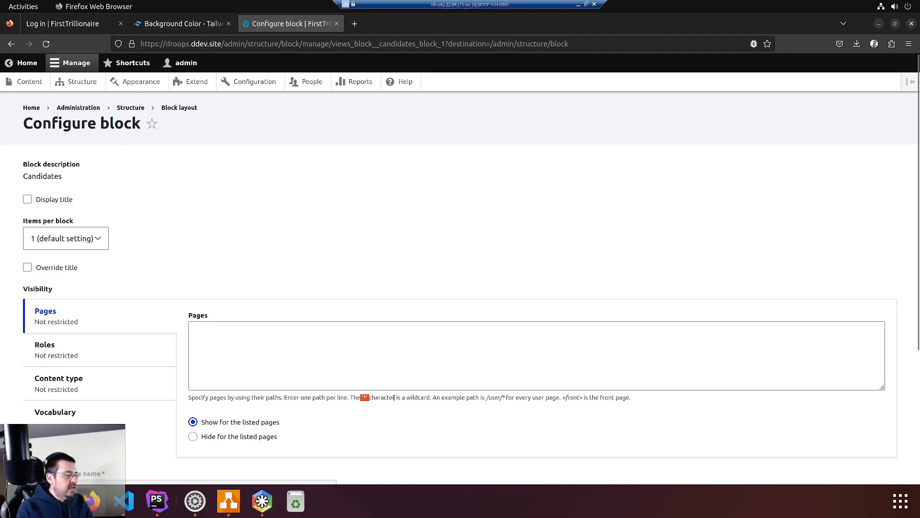
click(443, 398)
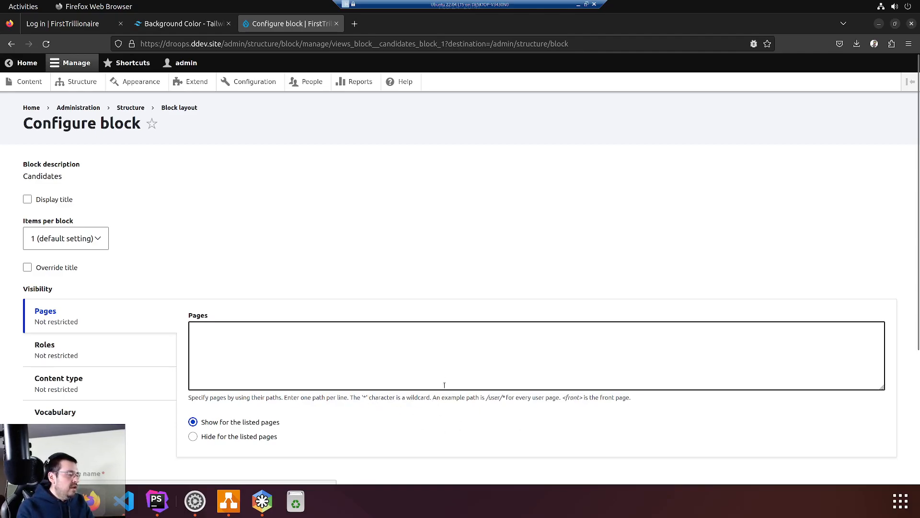
drag(436, 398, 506, 398)
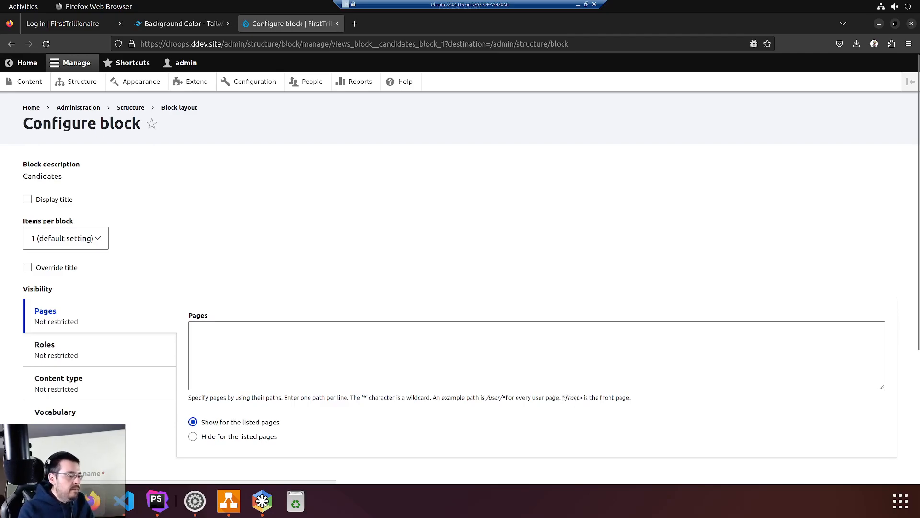
Copy <front> from the help text and paste it into the Pages list
drag(562, 397, 583, 398)
key(ctrl+c)
click(621, 339)
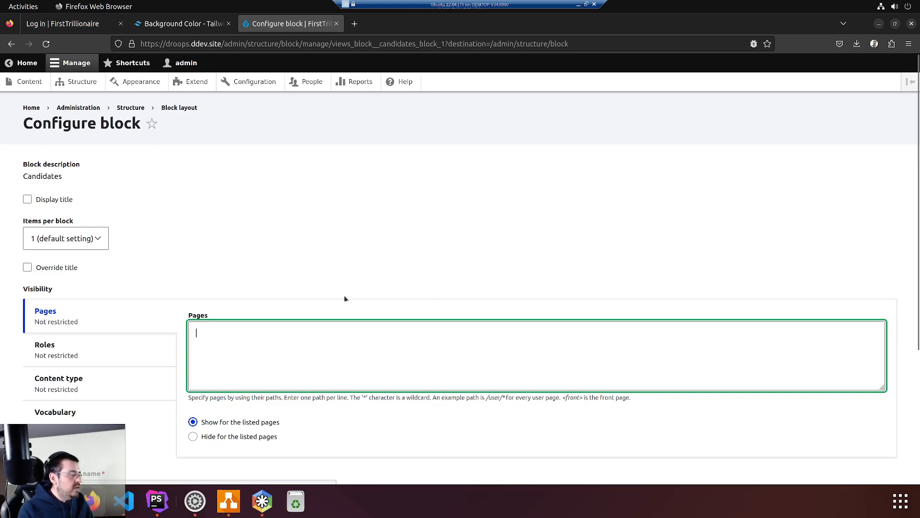
key(ctrl+v)
key(ctrl+z)
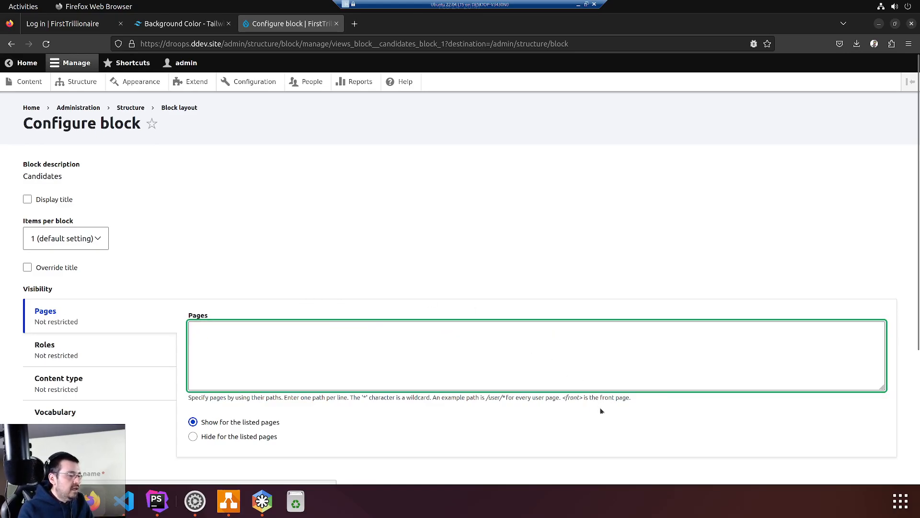
drag(563, 398, 581, 398)
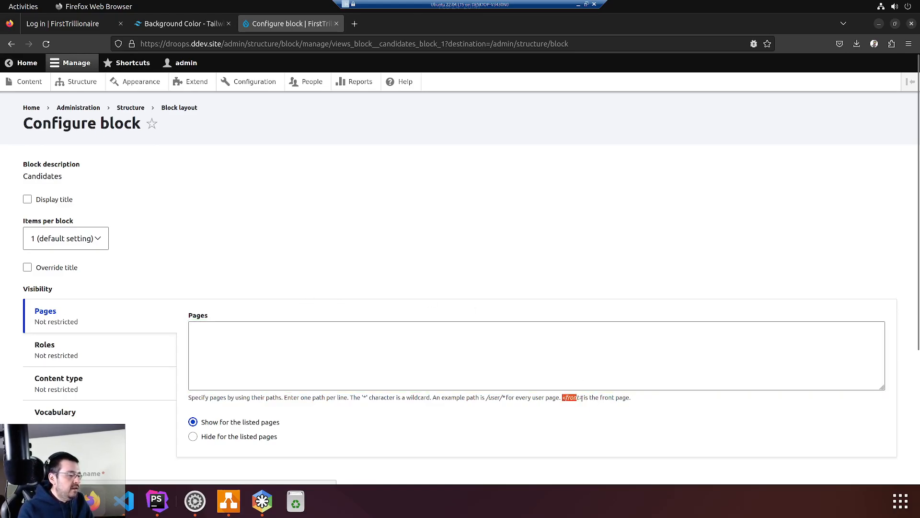
click(614, 335)
key(ctrl+v)
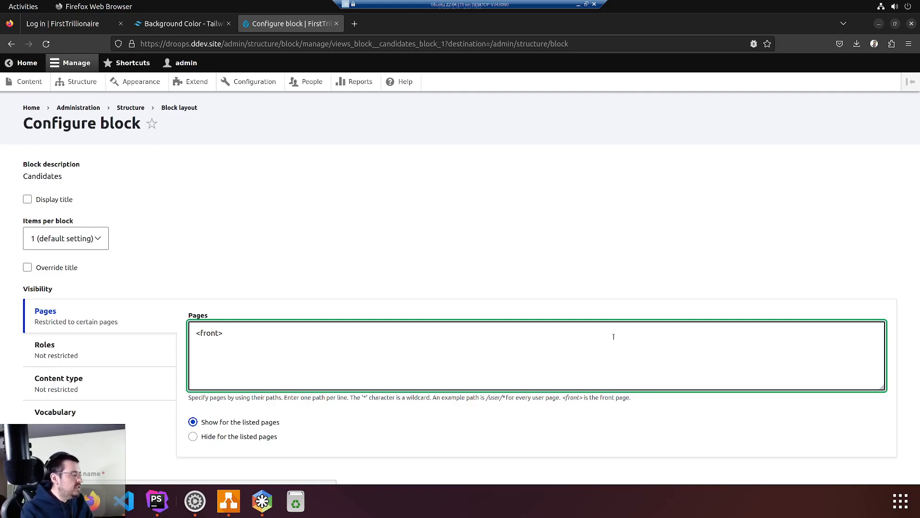
Keep page visibility set to 'Show for the listed pages'
click(211, 423)
click(280, 426)
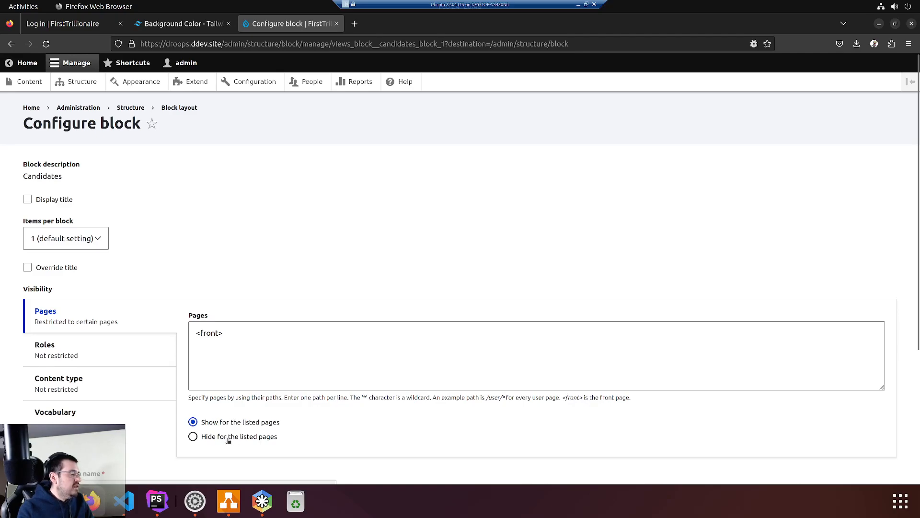
click(192, 436)
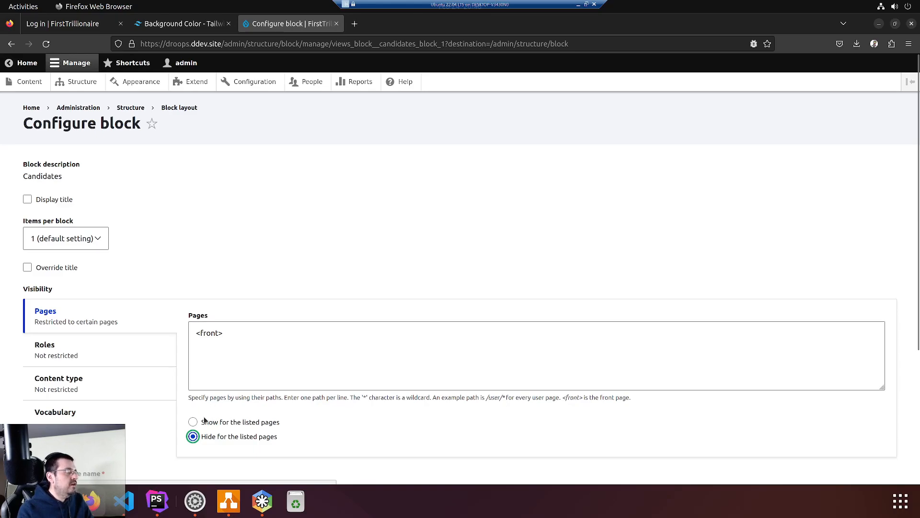
click(193, 421)
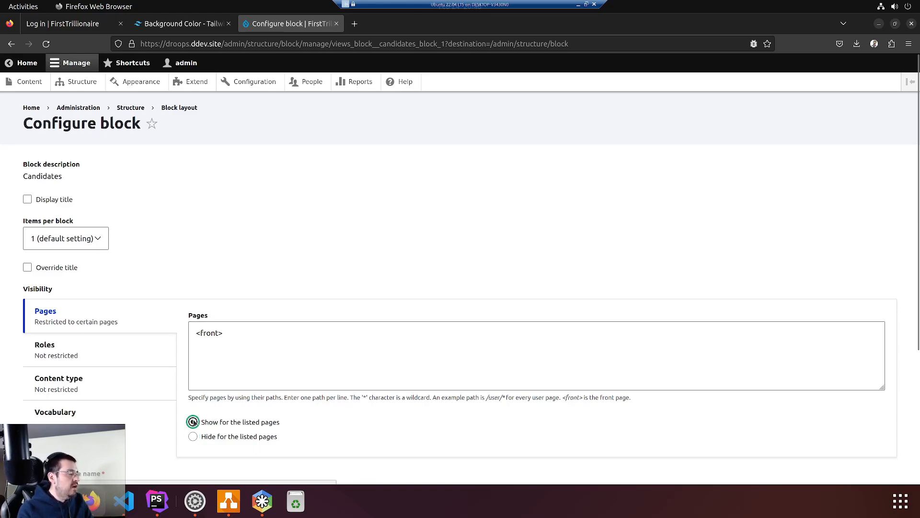
Add and then delete a /user line in Pages, leaving only <front>, and save the block
click(220, 332)
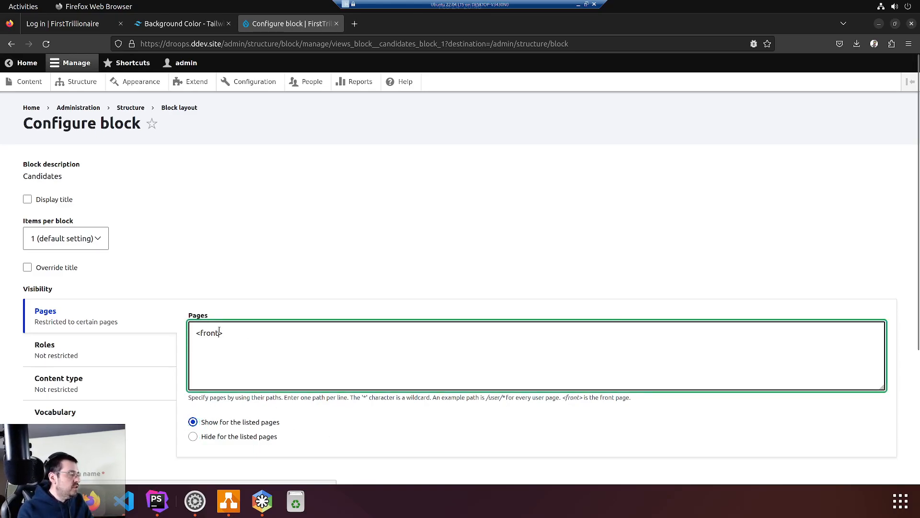
key(Return)
text(/user)
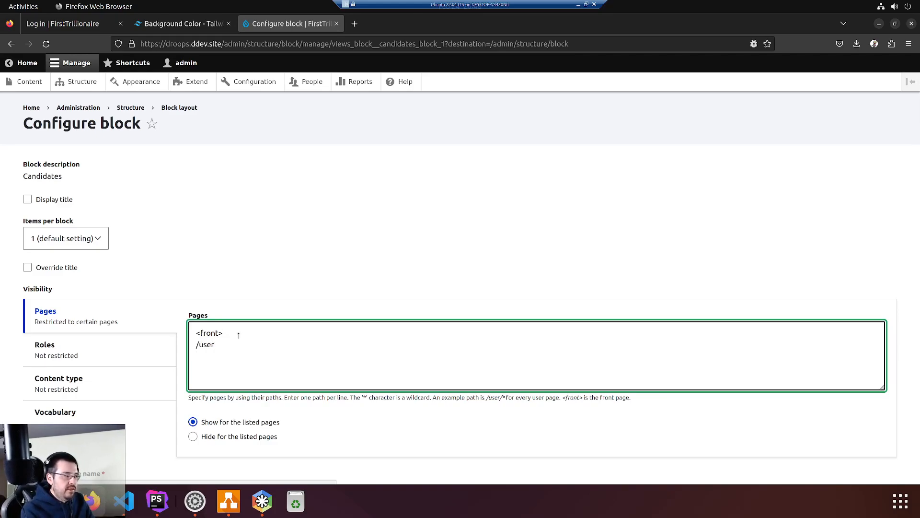
key(ctrl+a)
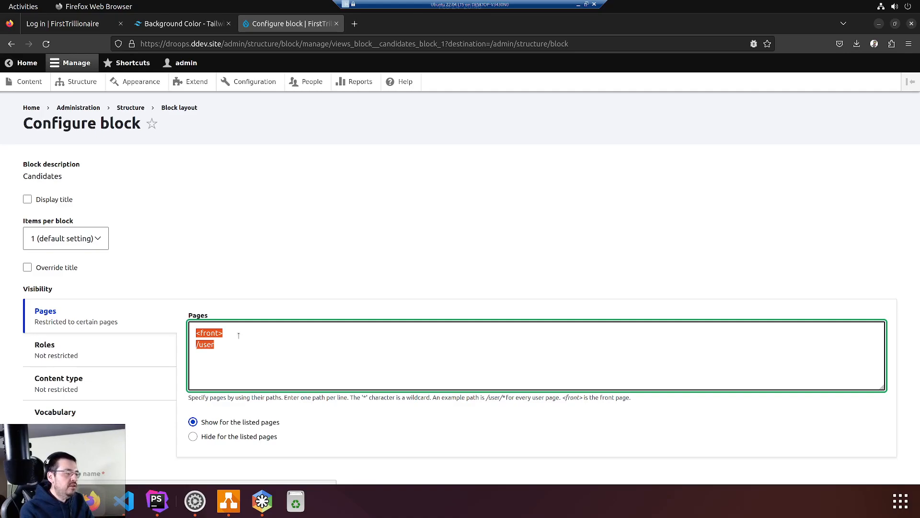
key(Home)
key(shift+End)
key(BackSpace)
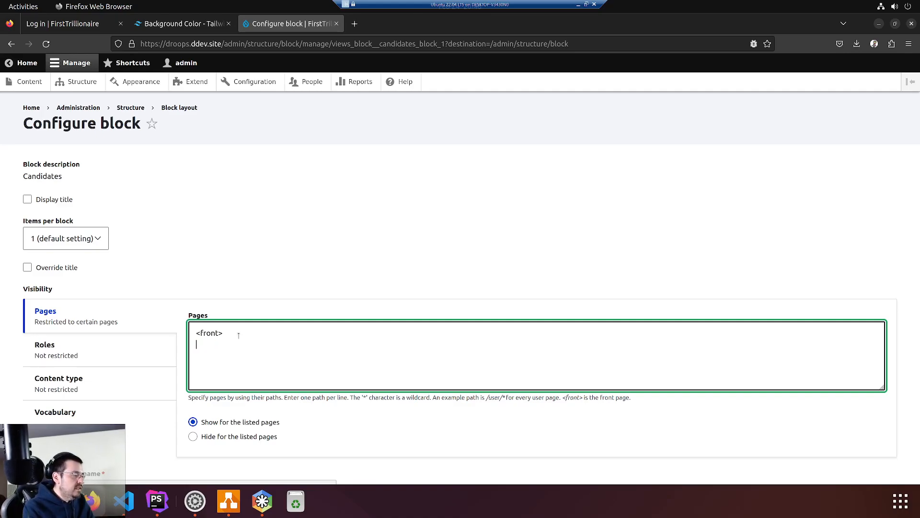
scroll(282, 407, down, 4)
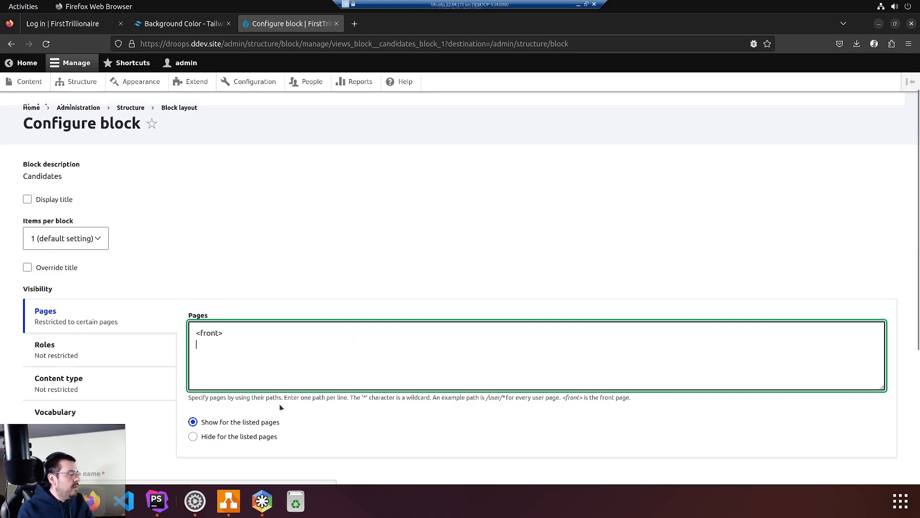
click(53, 418)
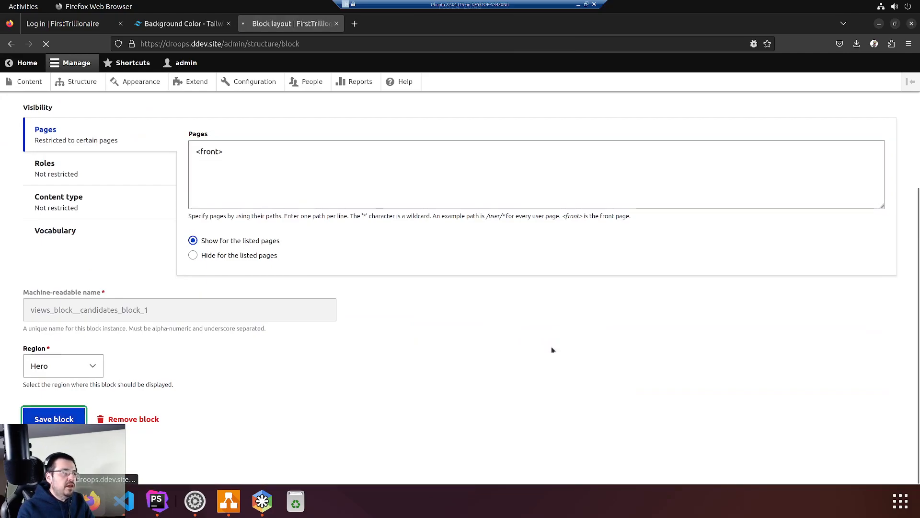
Reload the Log in tab and resend the form to sign in as admin
click(34, 23)
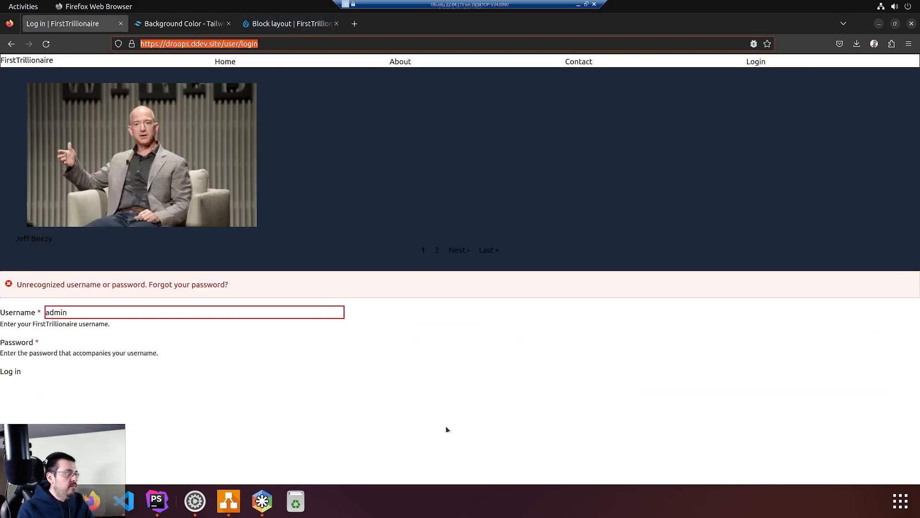
click(495, 424)
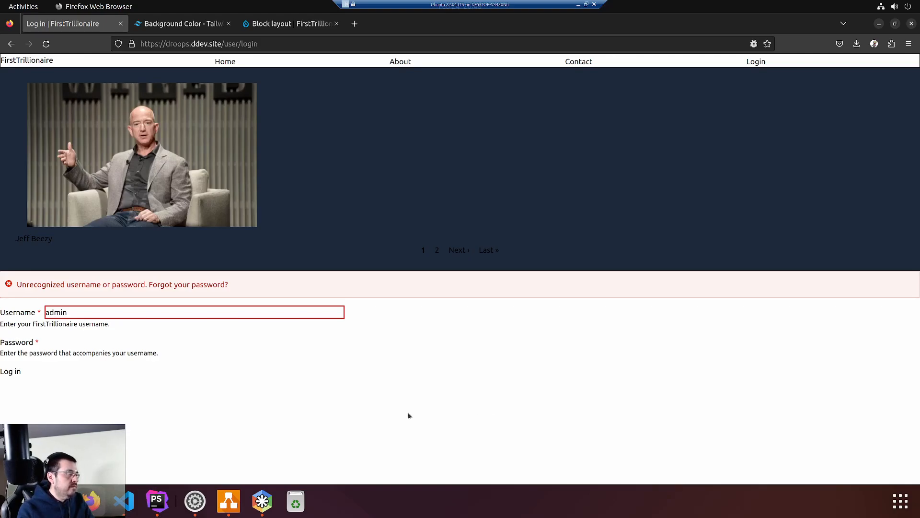
key(F5)
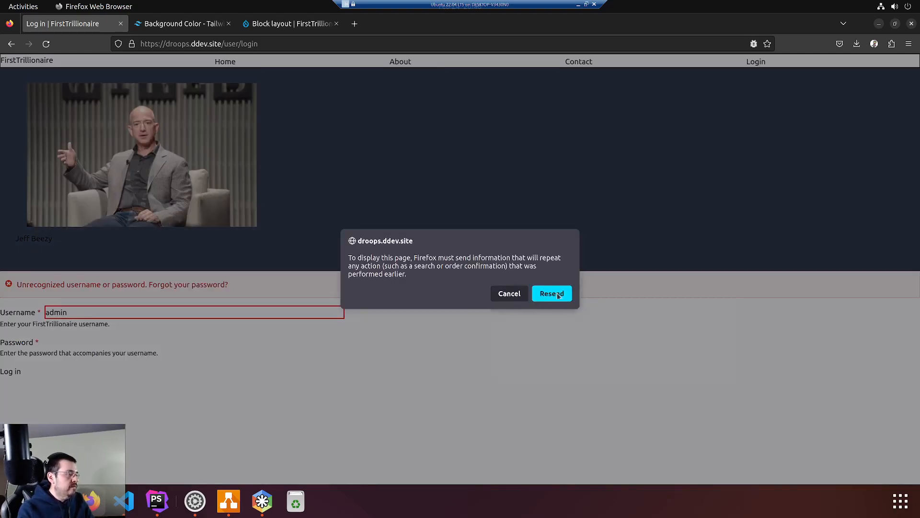
key(Return)
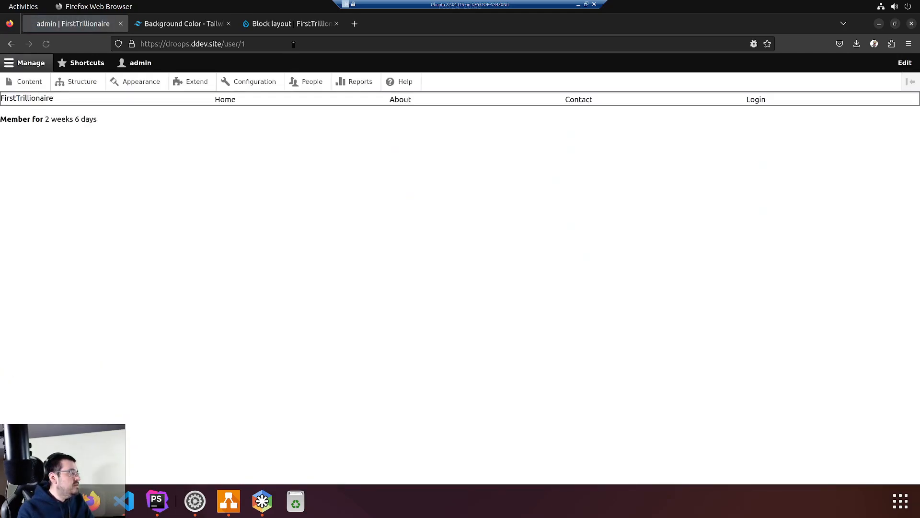
Go back to the admin's /user/1 page and clear /user/1 from the address
click(11, 43)
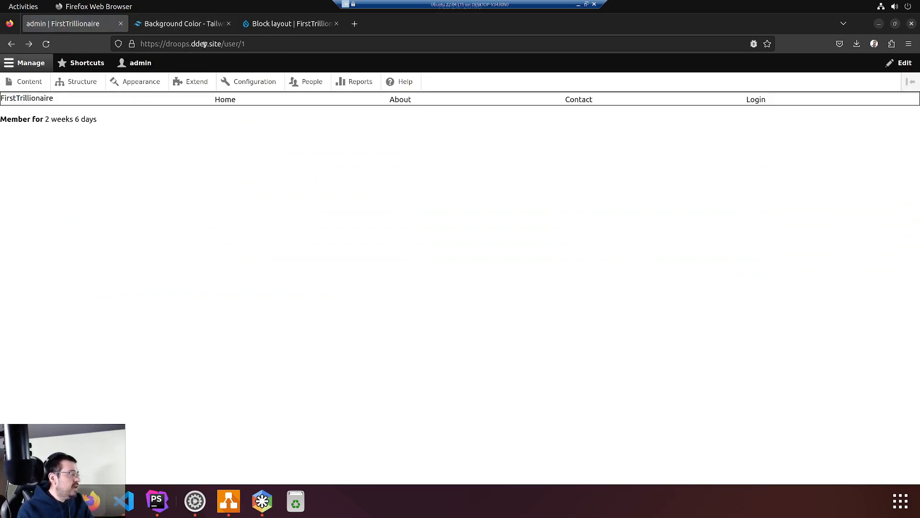
click(221, 44)
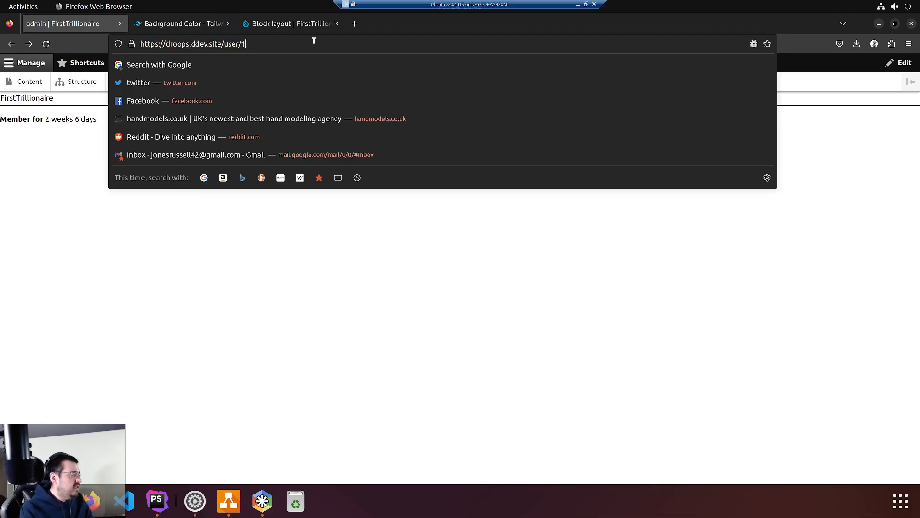
key(shift+End)
key(BackSpace)
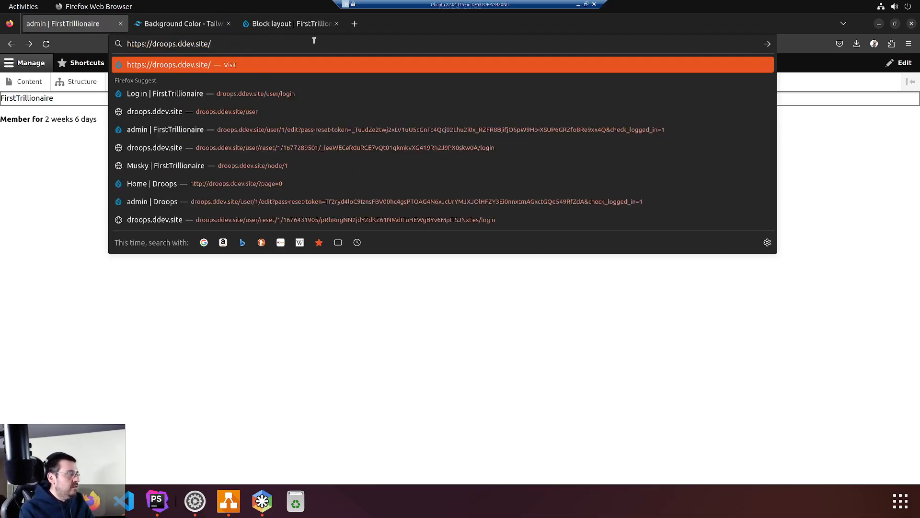
Load the front page, then check a candidate's page shows no Candidates hero block
key(Return)
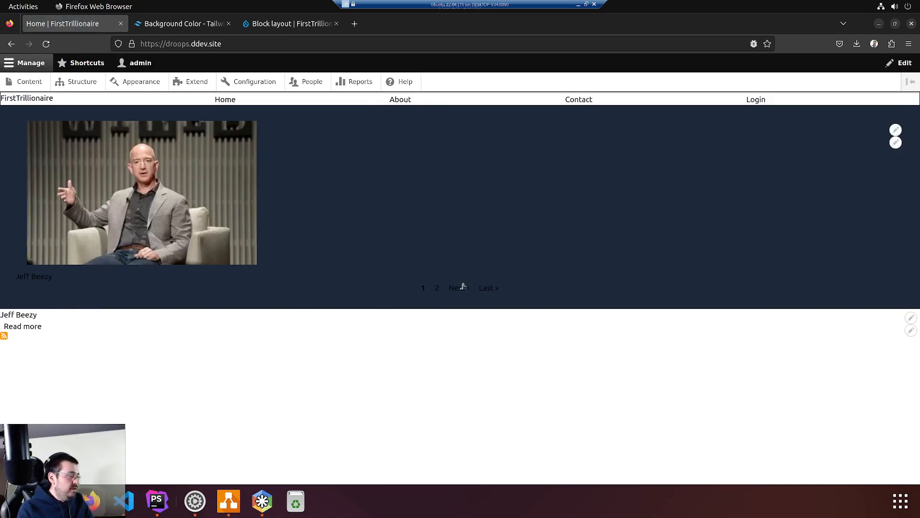
click(21, 316)
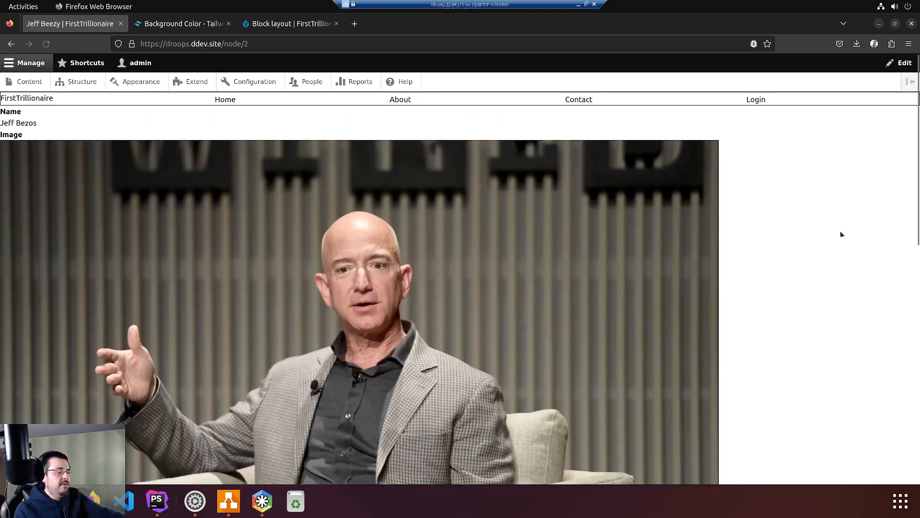
scroll(626, 275, down, 5)
scroll(627, 276, down, 4)
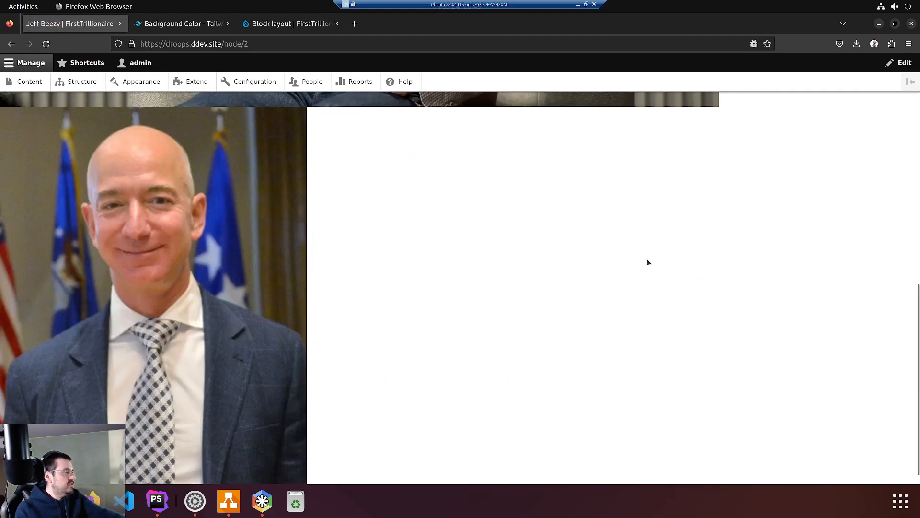
scroll(638, 271, up, 10)
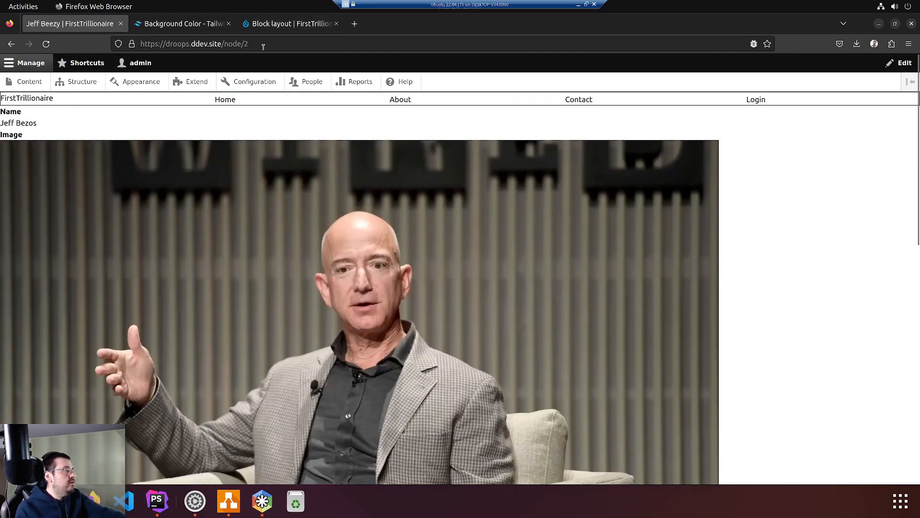
Load /node/1 and confirm it shows only name and image, without the Candidates block
click(283, 44)
click(284, 47)
key(BackSpace)
text(1)
key(Return)
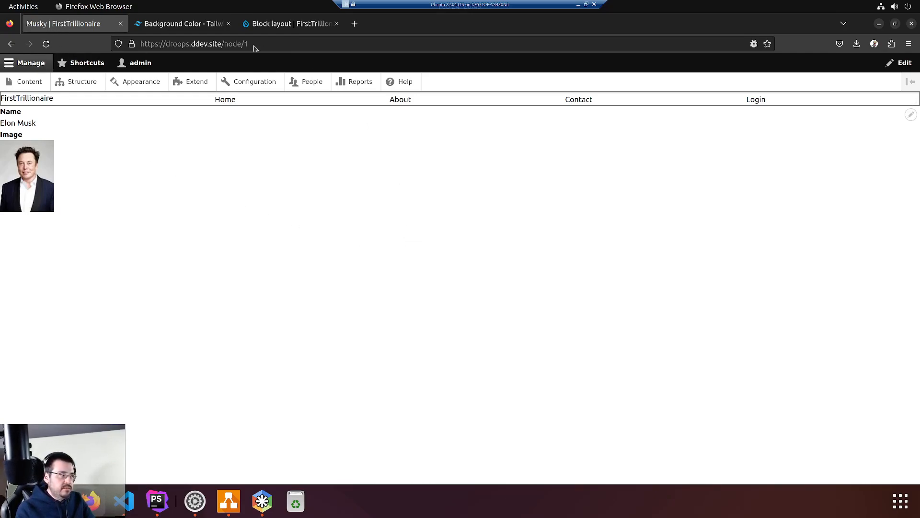
Return to the front page's Candidates hero, restore the browser window, and close the admin tray
click(17, 101)
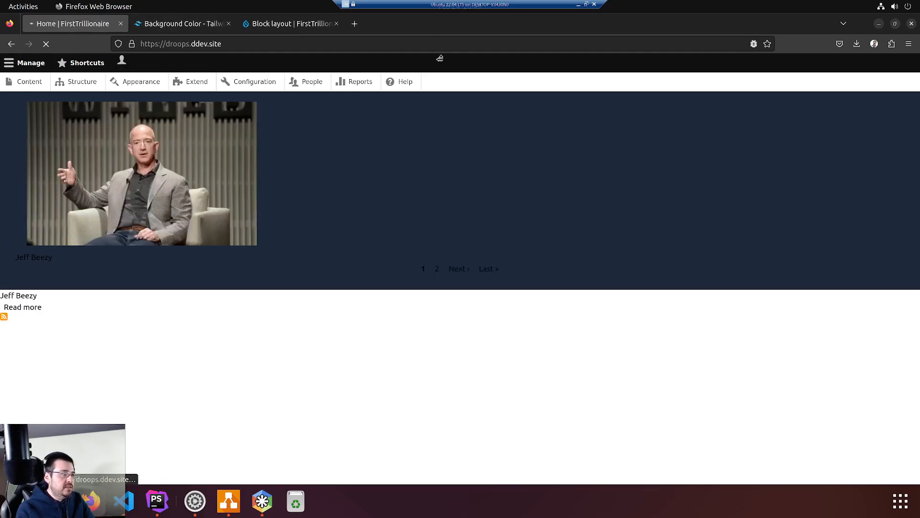
mouse_move(436, 24)
mouse_down()
mouse_move(440, 58)
mouse_move(446, 37)
mouse_up()
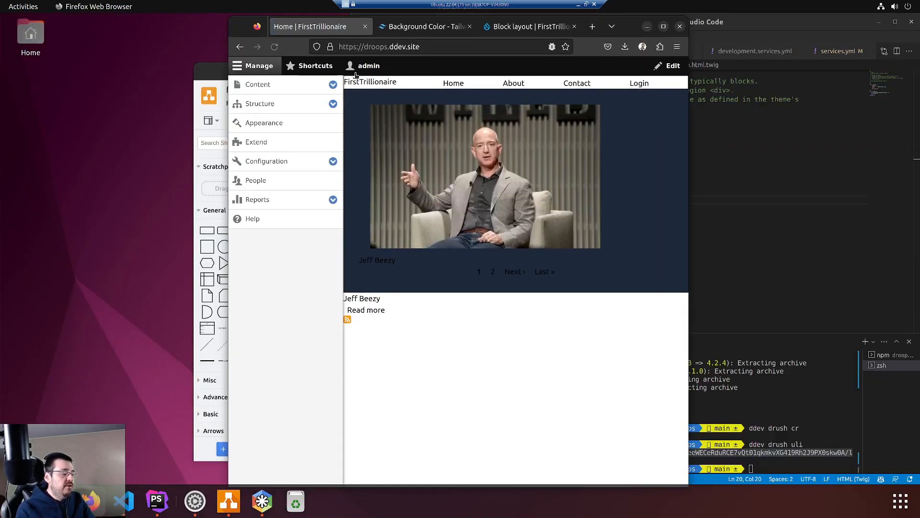
click(259, 65)
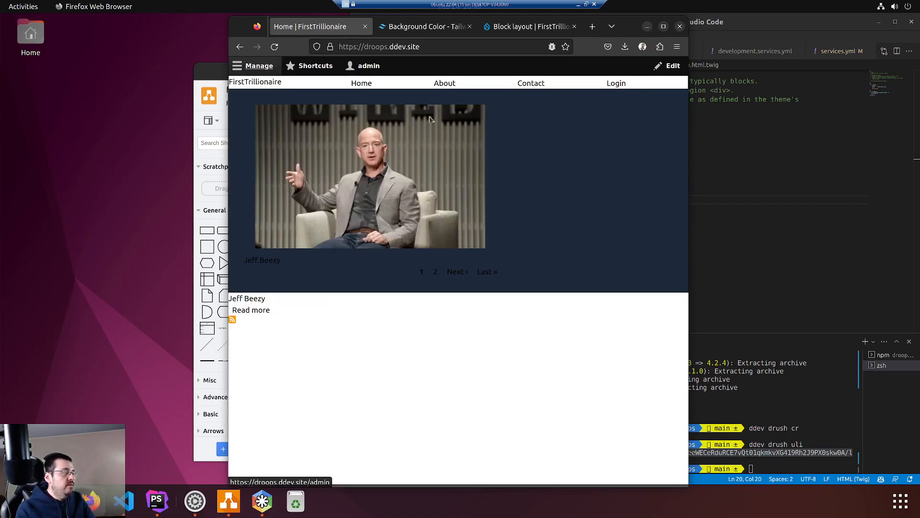